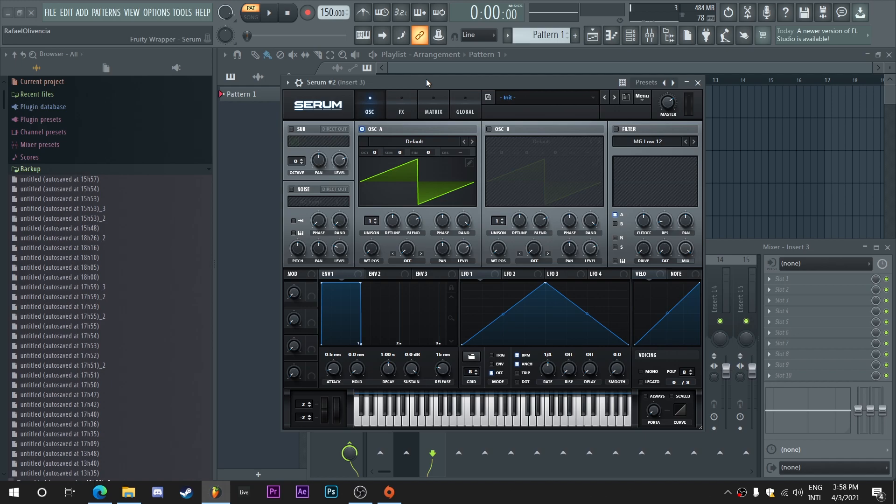
# Step: Set oscillator A's octave to -2 and its unison to 7 voices
pyautogui.moveTo(427, 80)
pyautogui.mouseDown()
pyautogui.moveTo(449, 78)
pyautogui.moveTo(449, 62)
pyautogui.moveTo(413, 71)
pyautogui.moveTo(413, 80)
pyautogui.mouseUp()
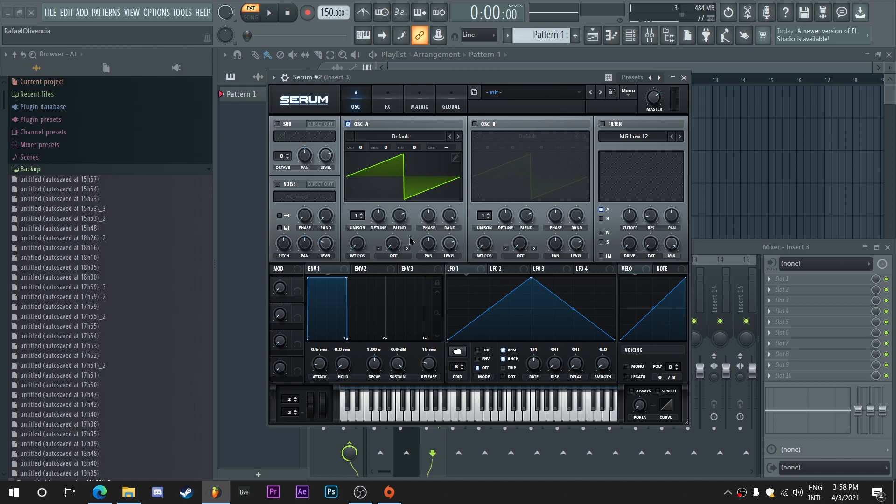
pyautogui.moveTo(357, 152)
pyautogui.mouseDown()
pyautogui.moveTo(358, 167)
pyautogui.moveTo(361, 147)
pyautogui.mouseUp()
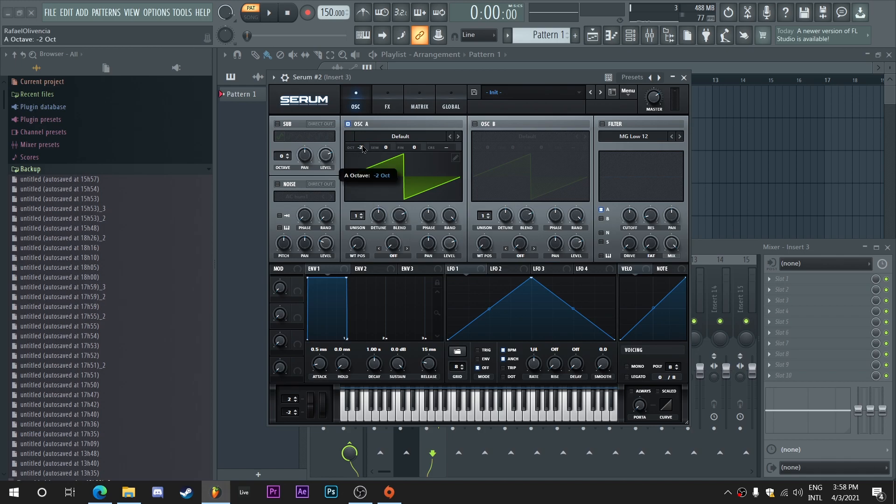
pyautogui.click(449, 112)
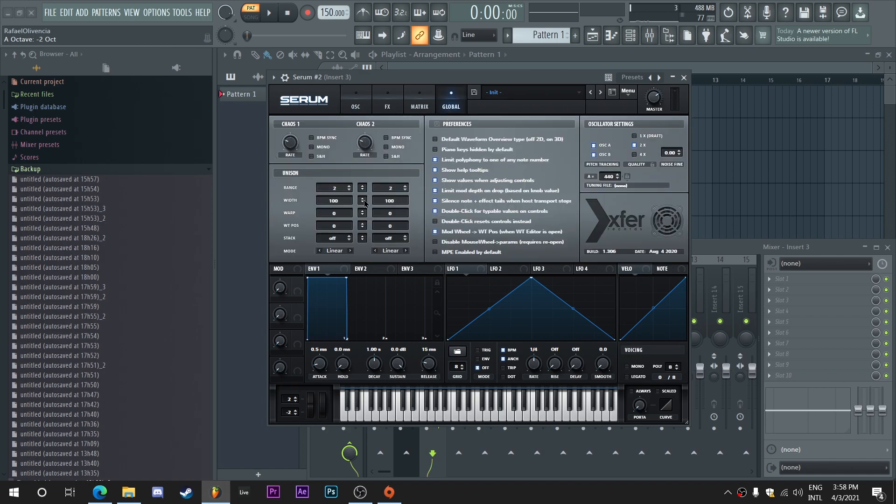
pyautogui.click(355, 108)
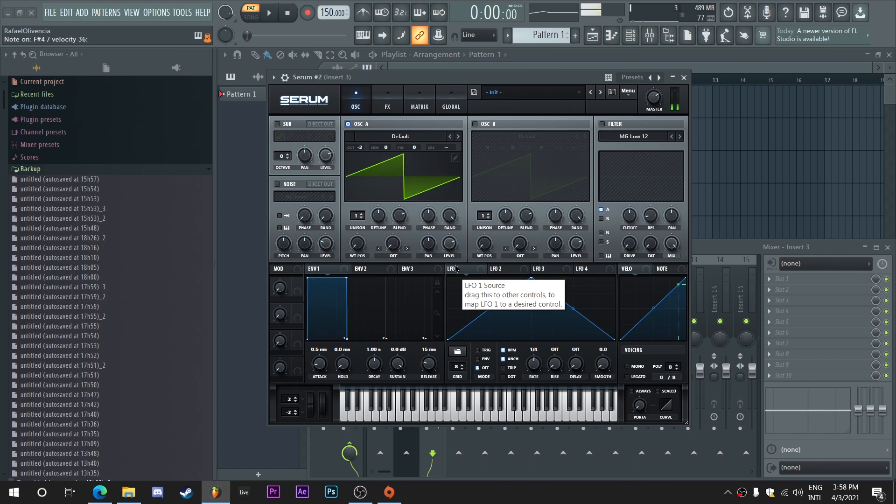
pyautogui.moveTo(358, 217)
pyautogui.mouseDown()
pyautogui.moveTo(358, 201)
pyautogui.moveTo(378, 214)
pyautogui.moveTo(382, 199)
pyautogui.moveTo(393, 234)
pyautogui.mouseUp()
# Step: Enable the MG Low 12 filter with a lowered cutoff, and modulate the cutoff with an early-peaking LFO 1 in trigger mode
pyautogui.click(602, 124)
pyautogui.moveTo(633, 164); pyautogui.dragTo(612, 167)
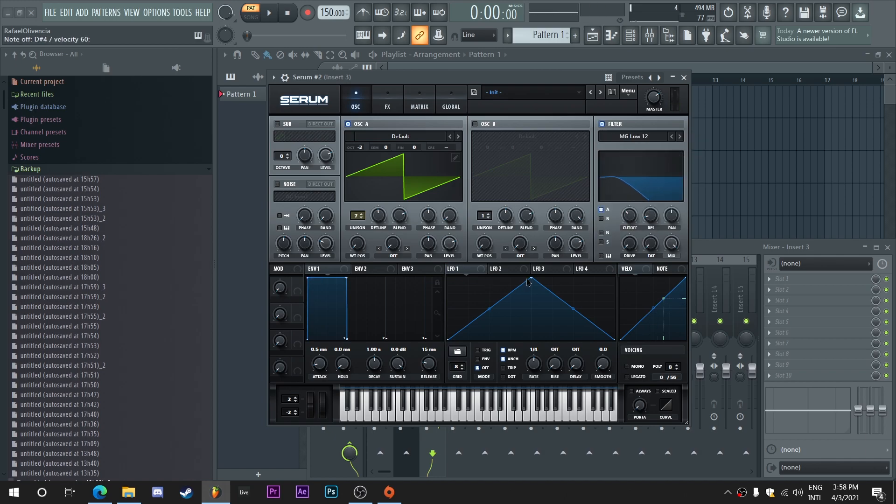
pyautogui.moveTo(540, 286); pyautogui.dragTo(469, 257)
pyautogui.doubleClick(578, 314)
pyautogui.moveTo(579, 314); pyautogui.dragTo(572, 354)
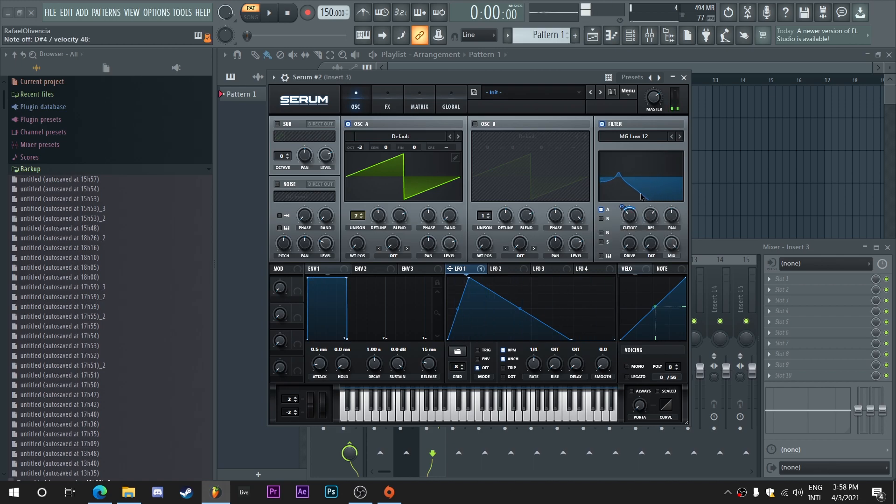
pyautogui.moveTo(652, 218)
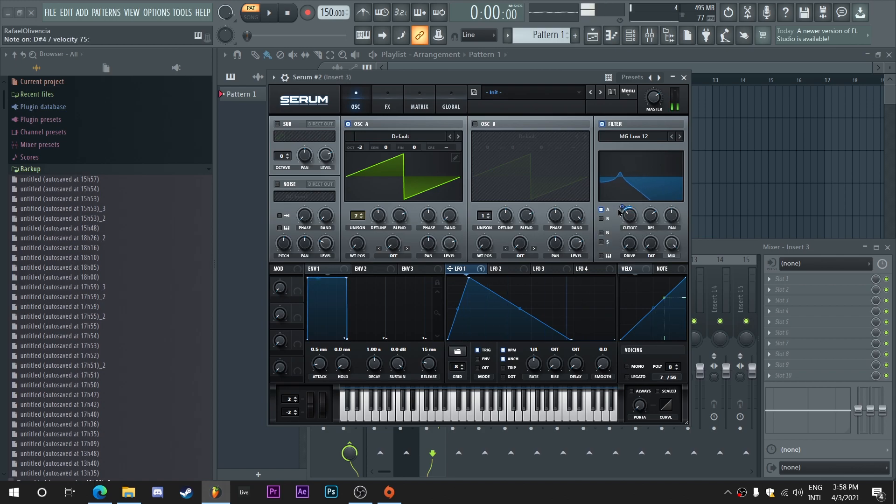
# Step: Enable the sub oscillator at -2 octaves with direct out, and modulate its level from 0% with LFO 2 in trigger mode
pyautogui.click(278, 125)
pyautogui.moveTo(283, 156); pyautogui.dragTo(285, 177)
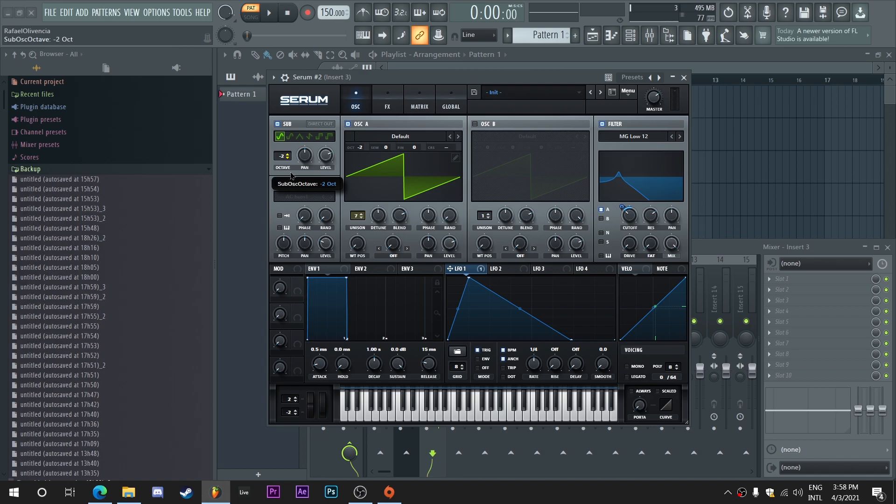
pyautogui.click(321, 124)
pyautogui.click(518, 271)
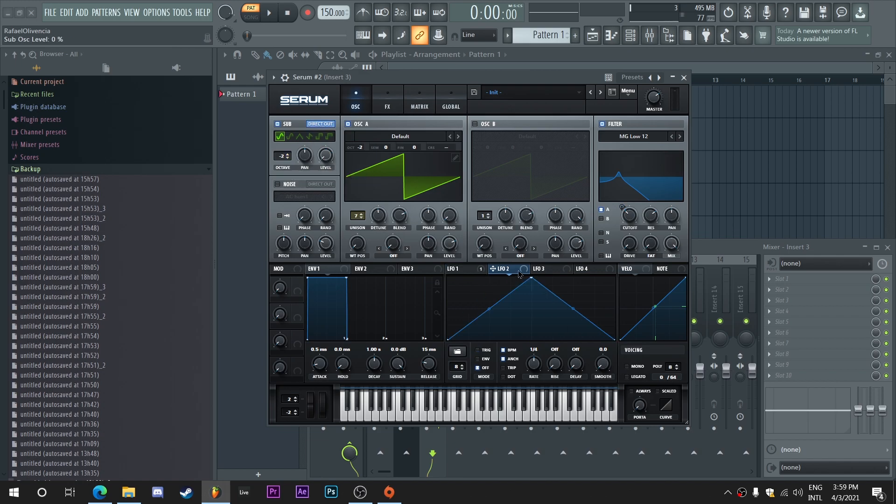
pyautogui.click(485, 350)
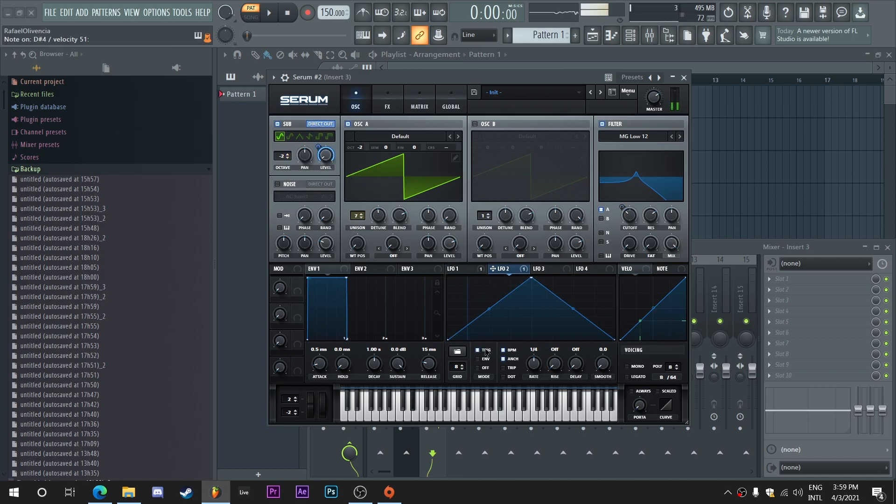
# Step: Enable the noise oscillator with the Analog BrightWhite sample, route it through the filter, and modulate its level with LFO 1
pyautogui.click(302, 196)
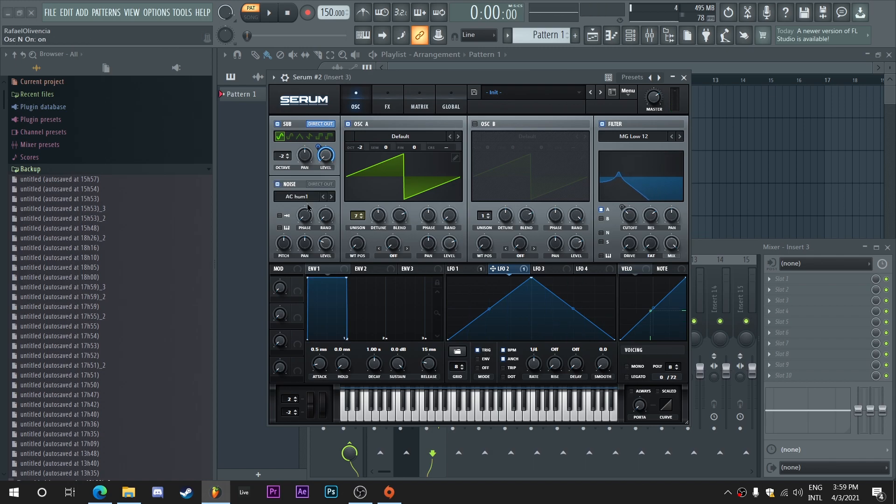
pyautogui.click(315, 201)
pyautogui.moveTo(301, 206)
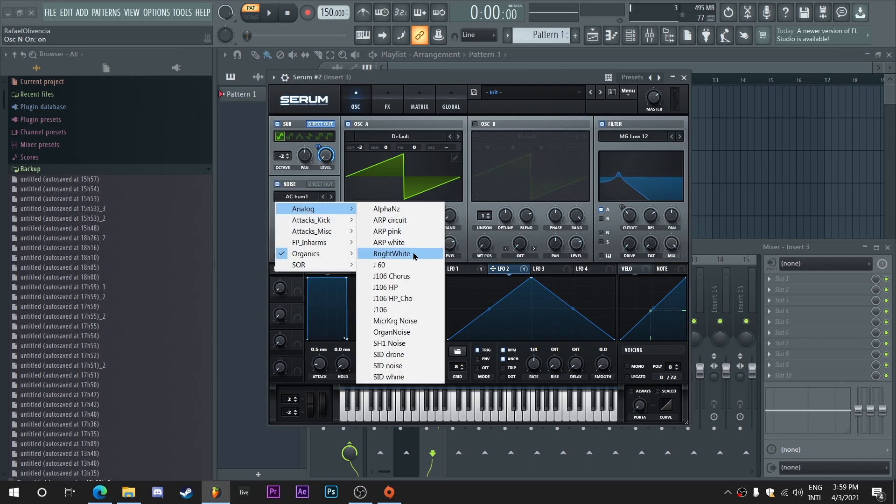
pyautogui.click(397, 252)
pyautogui.click(461, 273)
pyautogui.moveTo(327, 251); pyautogui.dragTo(318, 227)
pyautogui.click(601, 234)
pyautogui.moveTo(318, 234); pyautogui.dragTo(318, 235)
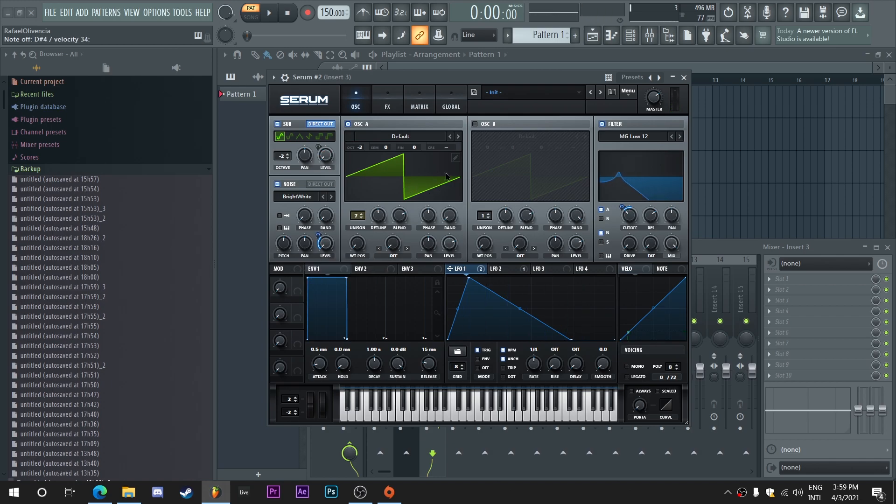
# Step: Enable oscillator B and load the Spectral wavetable Monster 1 [SL]
pyautogui.click(475, 124)
pyautogui.click(528, 136)
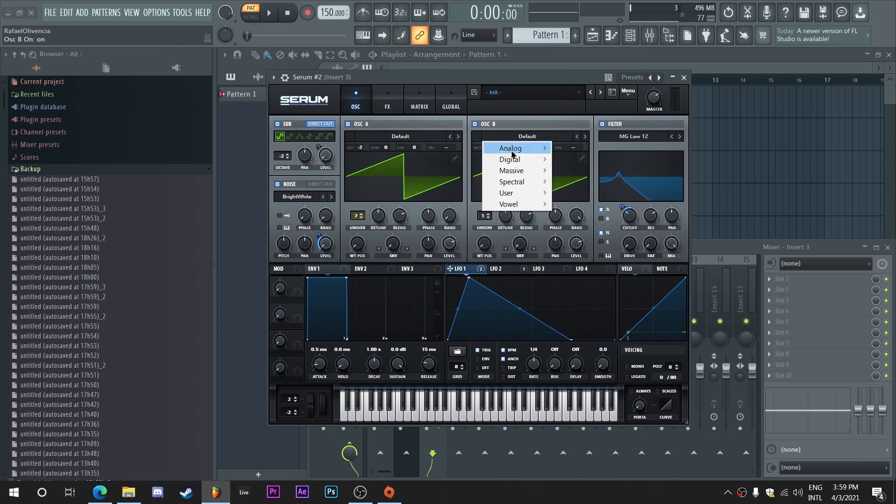
pyautogui.moveTo(525, 182)
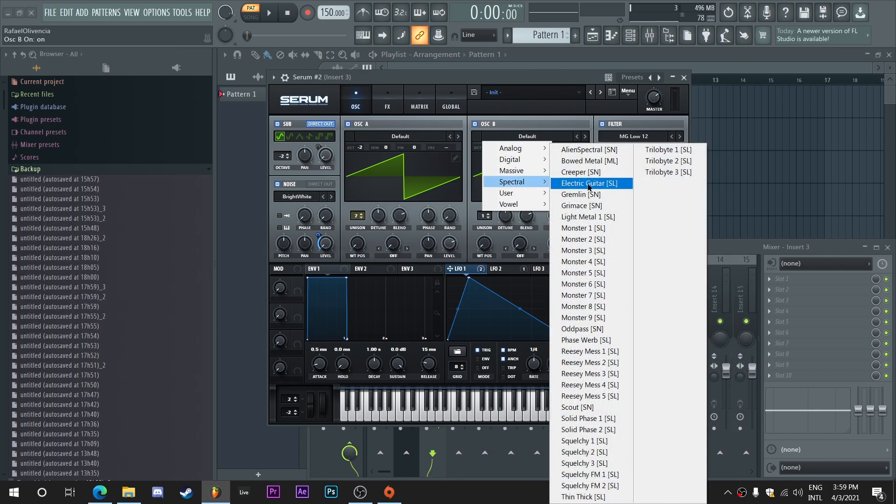
pyautogui.click(605, 230)
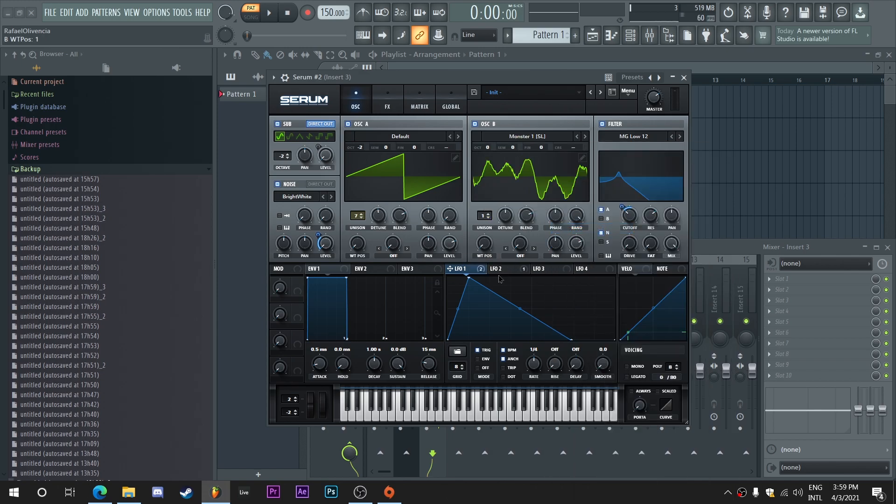
# Step: Modulate oscillator B's wavetable position with a rising-ramp LFO 3 at rate 1/2 in trigger mode, and set oscillator B's octave to -2
pyautogui.click(547, 268)
pyautogui.moveTo(478, 243); pyautogui.dragTo(479, 243)
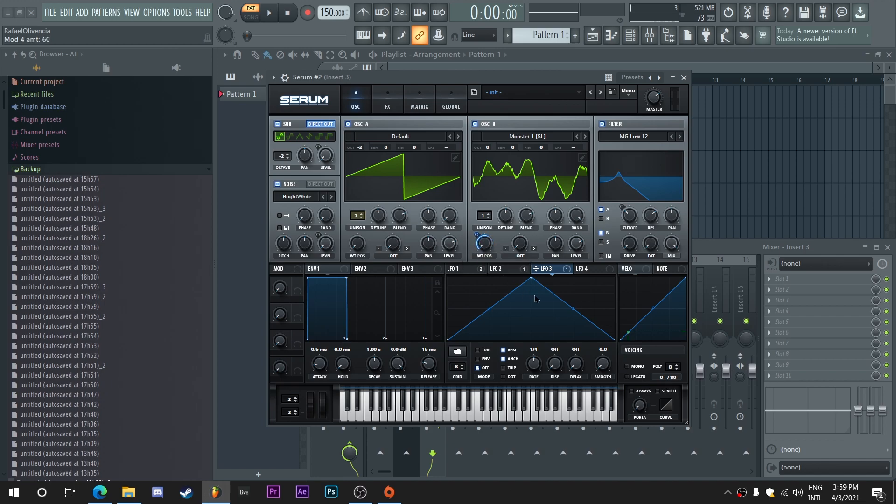
pyautogui.moveTo(531, 279); pyautogui.dragTo(614, 278)
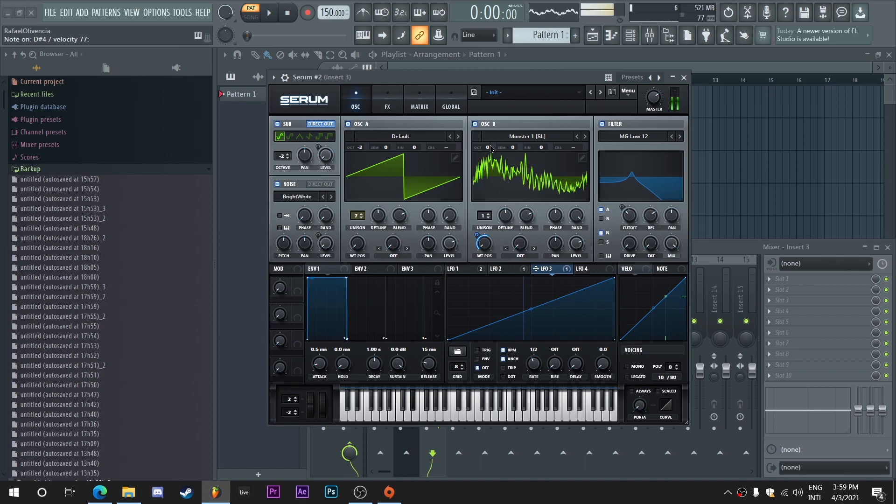
pyautogui.click(483, 350)
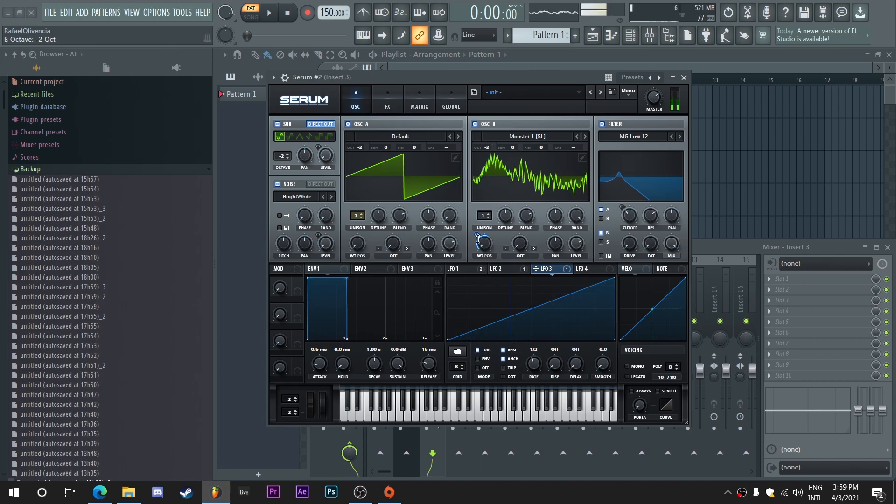
# Step: Give oscillator B 7 unison voices and a Bend - warp at -80%, and route it through the filter
pyautogui.moveTo(489, 217); pyautogui.dragTo(488, 148)
pyautogui.moveTo(577, 216); pyautogui.dragTo(569, 315)
pyautogui.moveTo(507, 218); pyautogui.dragTo(508, 186)
pyautogui.click(608, 220)
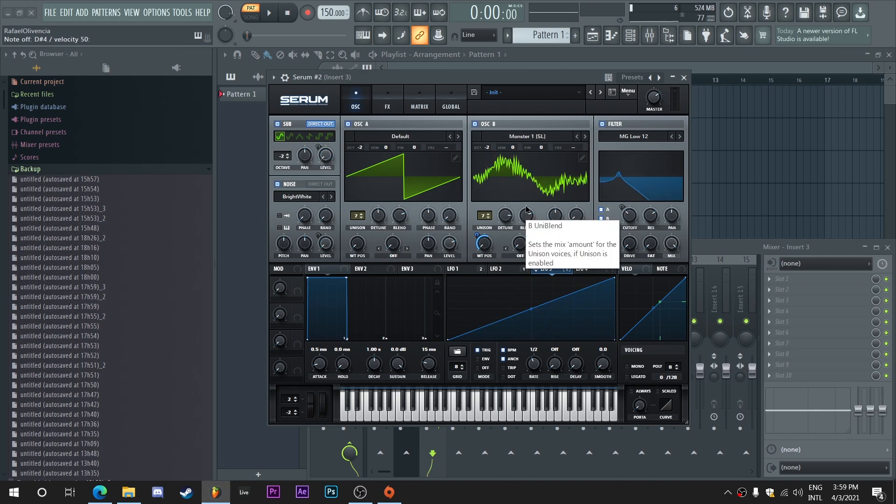
pyautogui.click(522, 256)
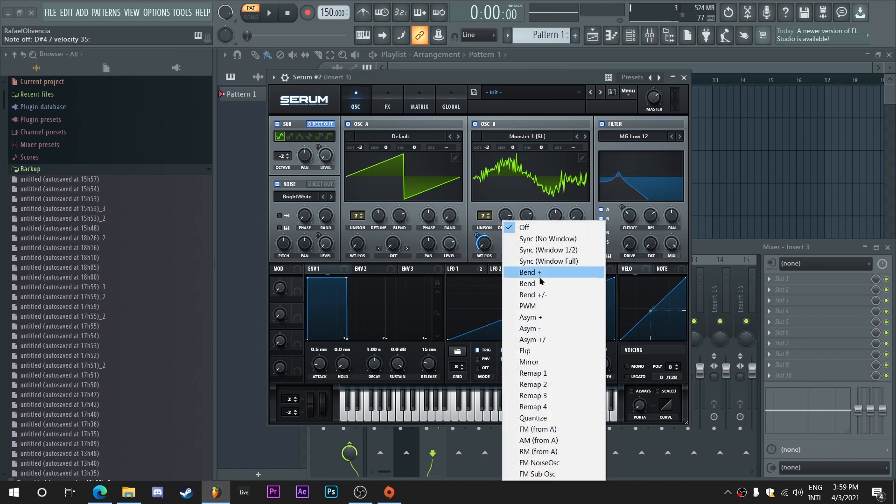
pyautogui.click(522, 284)
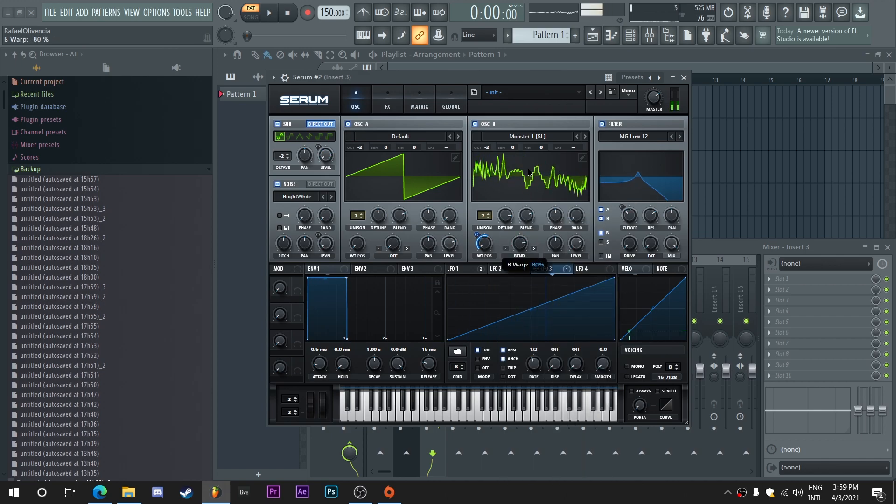
# Step: Enable the distortion effect in Downsample mode, adjust its drive, and modulate its mix from 0% with LFO 1
pyautogui.click(387, 101)
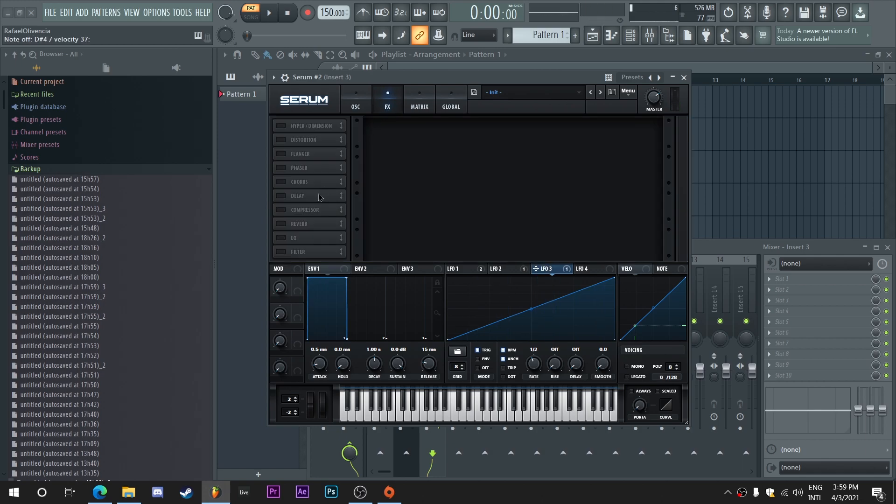
pyautogui.click(282, 141)
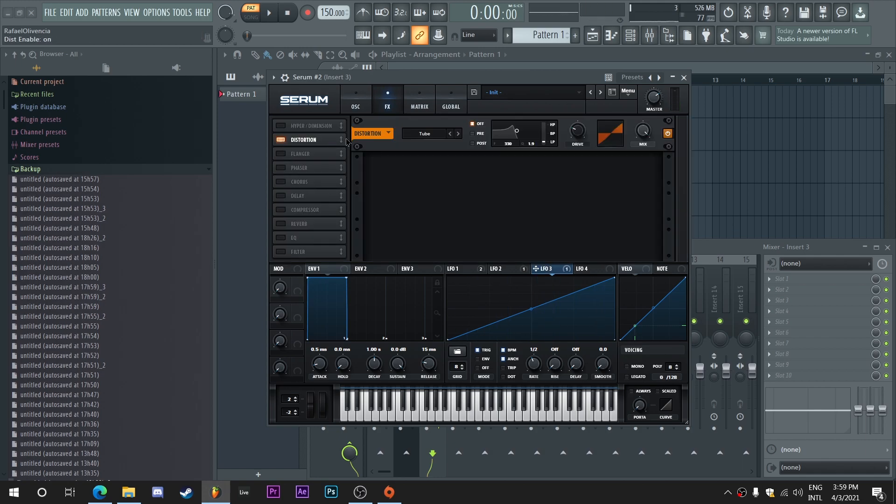
pyautogui.click(424, 136)
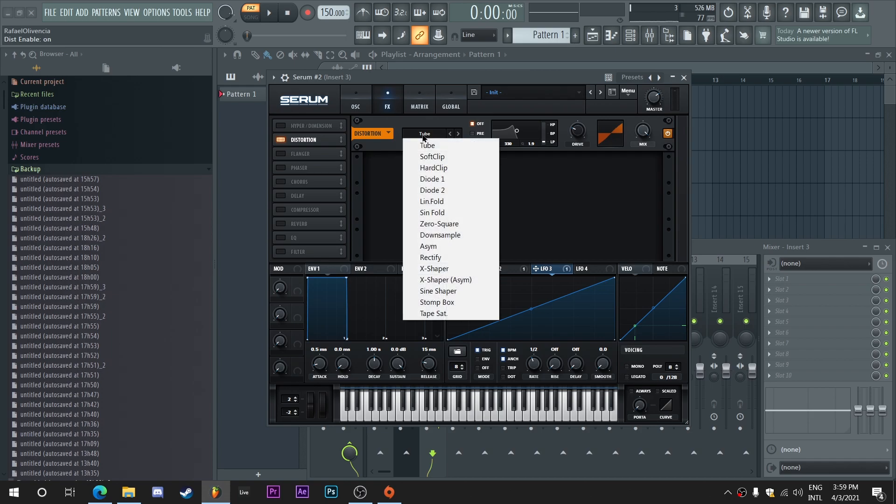
pyautogui.click(461, 235)
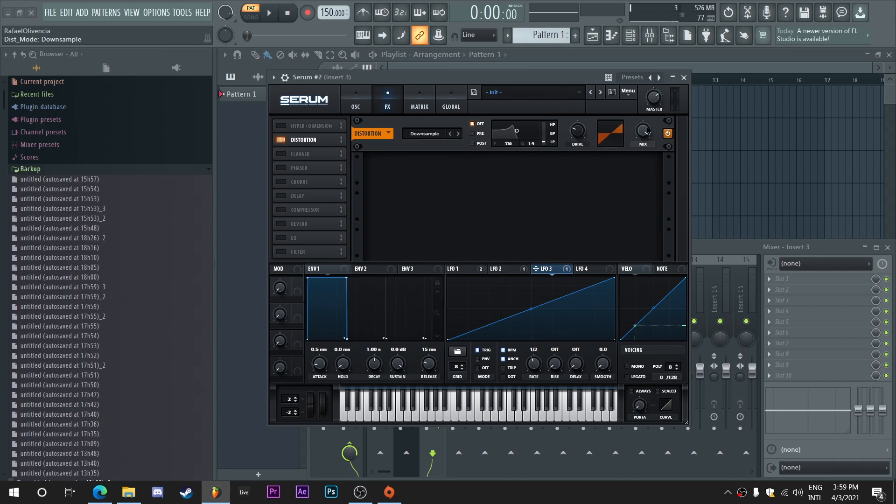
pyautogui.moveTo(581, 133)
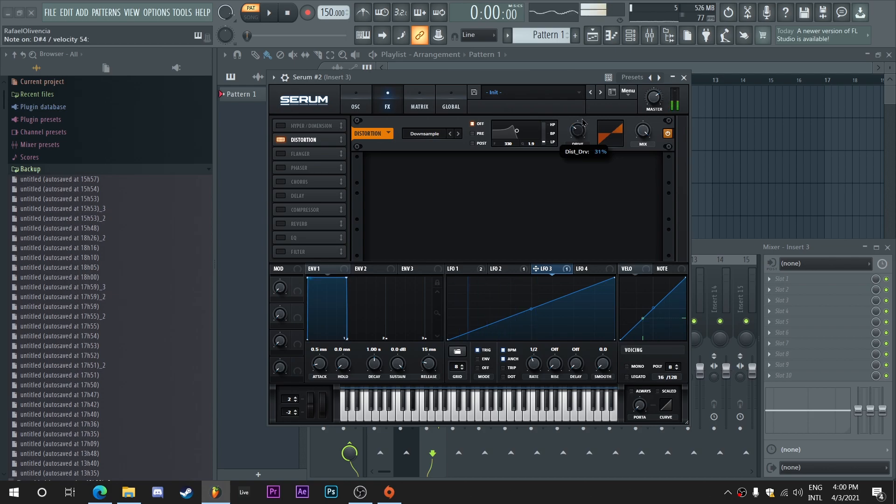
pyautogui.moveTo(581, 132); pyautogui.dragTo(581, 130)
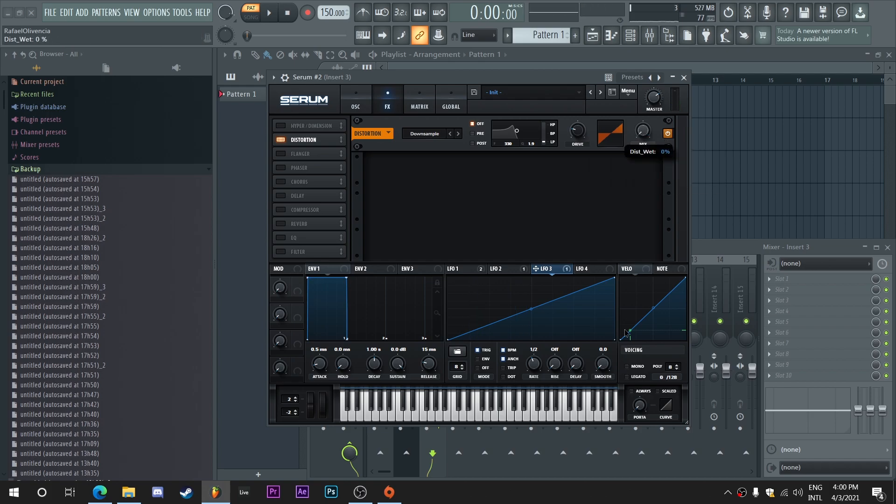
pyautogui.click(468, 271)
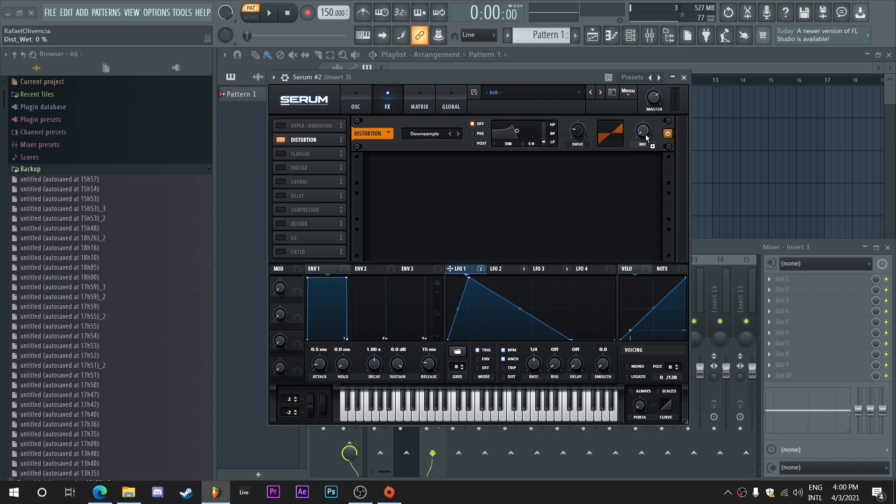
pyautogui.moveTo(641, 125); pyautogui.dragTo(638, 159)
# Step: Enable the compressor in multiband mode with 9.2 dB gain and move it directly after the distortion
pyautogui.click(280, 209)
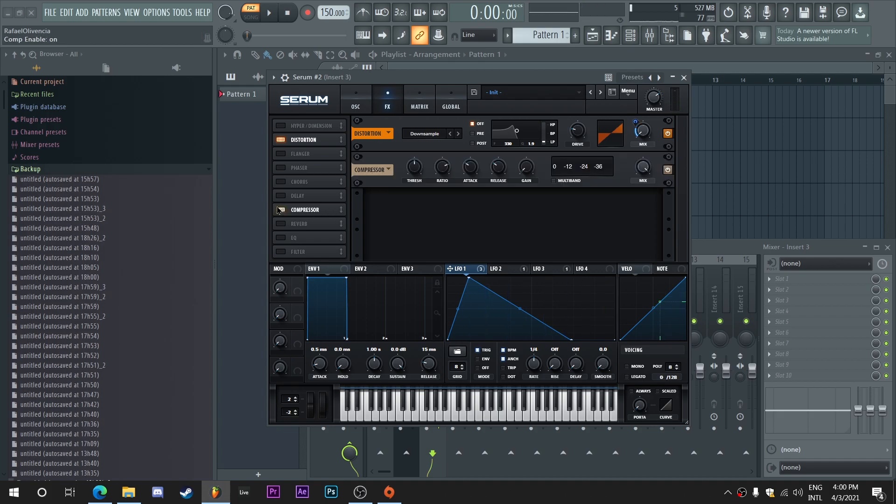
pyautogui.click(566, 183)
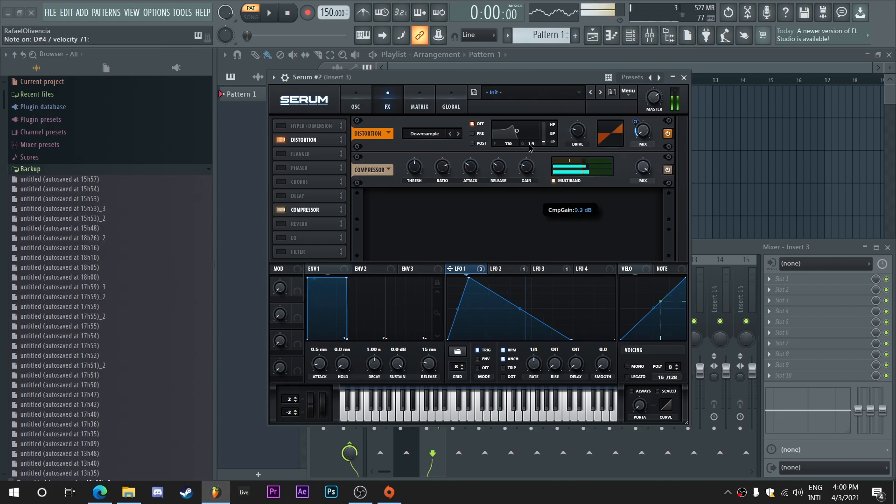
pyautogui.moveTo(333, 209); pyautogui.dragTo(334, 152)
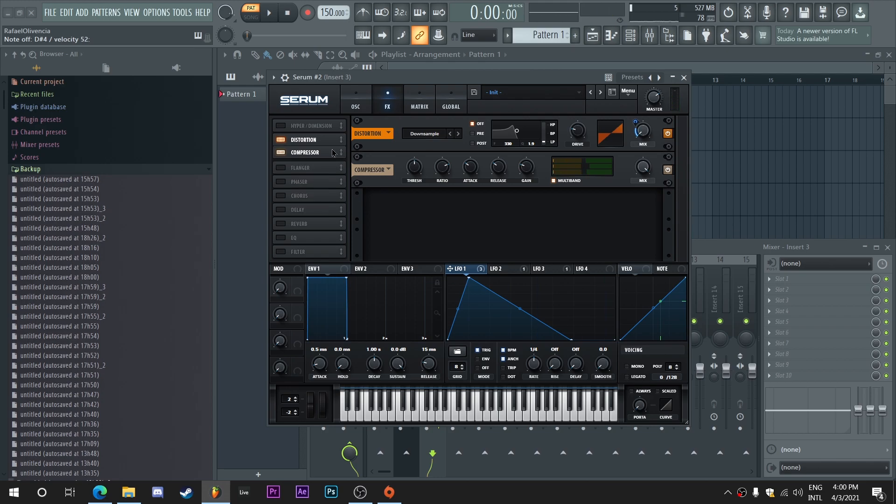
# Step: Enable the Hyper/Dimension effect and modulate the Hyper mix from 0% with LFO 1
pyautogui.click(280, 126)
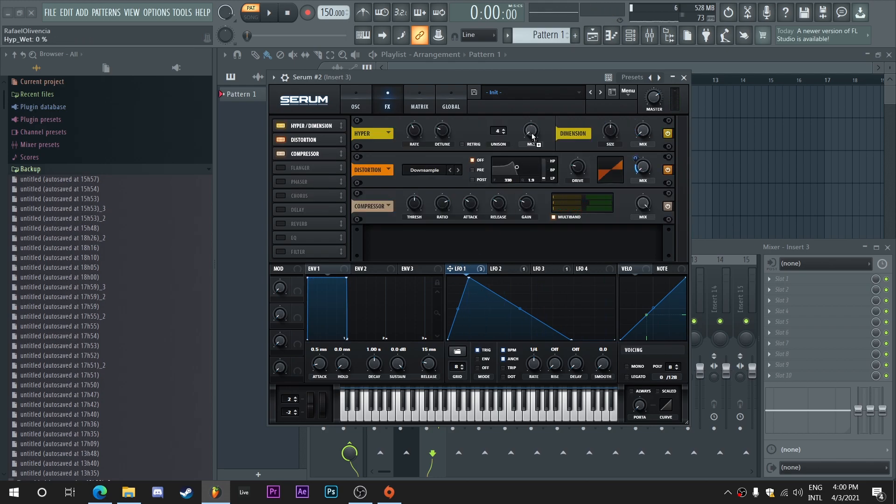
pyautogui.moveTo(523, 122); pyautogui.dragTo(527, 151)
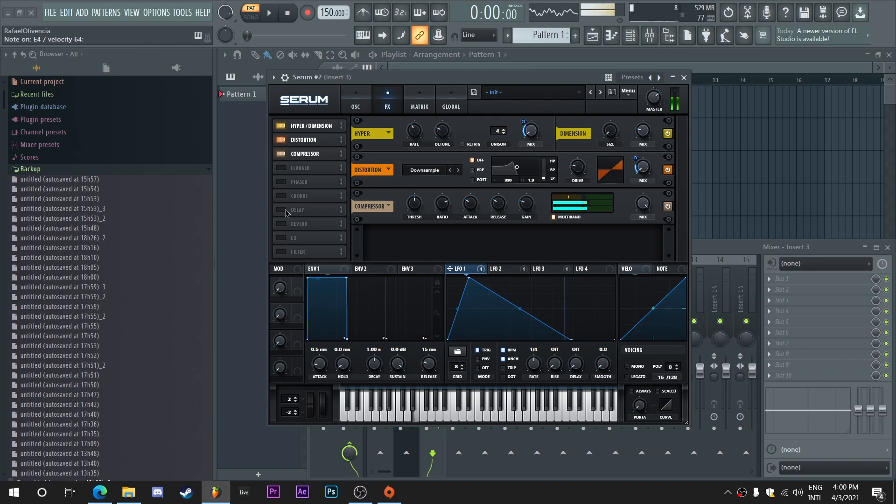
# Step: Enable the delay effect directly after the compressor, turn off its BPM sync and link both channels at 16.84
pyautogui.click(310, 210)
pyautogui.moveTo(310, 210); pyautogui.dragTo(310, 168)
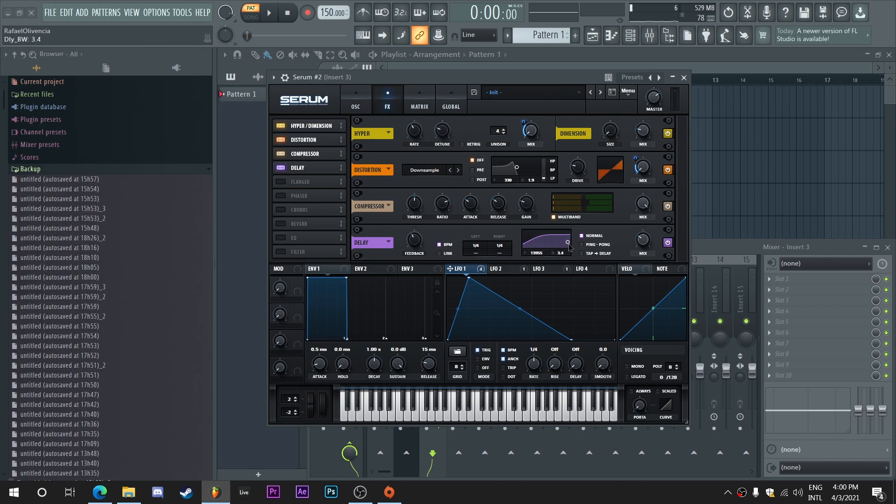
pyautogui.click(440, 254)
pyautogui.click(440, 245)
pyautogui.moveTo(479, 245); pyautogui.dragTo(481, 271)
# Step: Enable the MG Low 6 filter effect, move it directly after the delay and modulate its cutoff with LFO 1
pyautogui.click(298, 252)
pyautogui.moveTo(298, 252); pyautogui.dragTo(300, 181)
pyautogui.moveTo(483, 248); pyautogui.dragTo(483, 233)
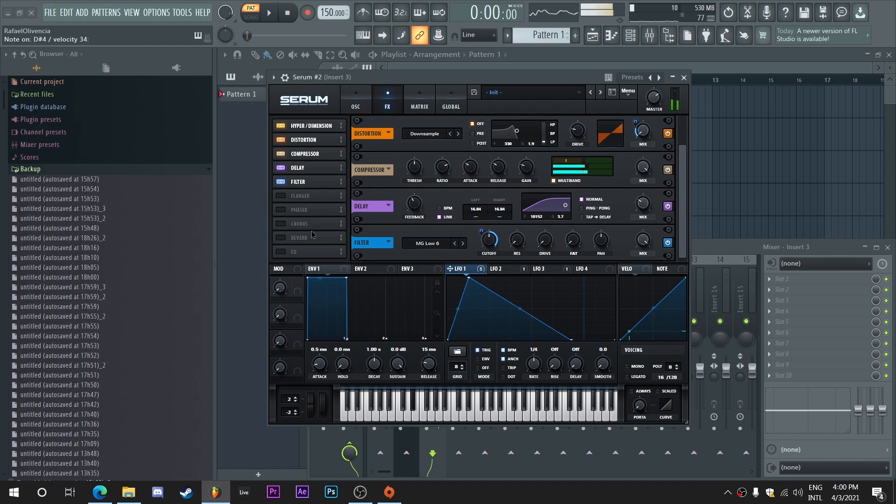
# Step: Go back to Serum's oscillators, show the plugin's detailed settings and close the Serum window
pyautogui.click(355, 104)
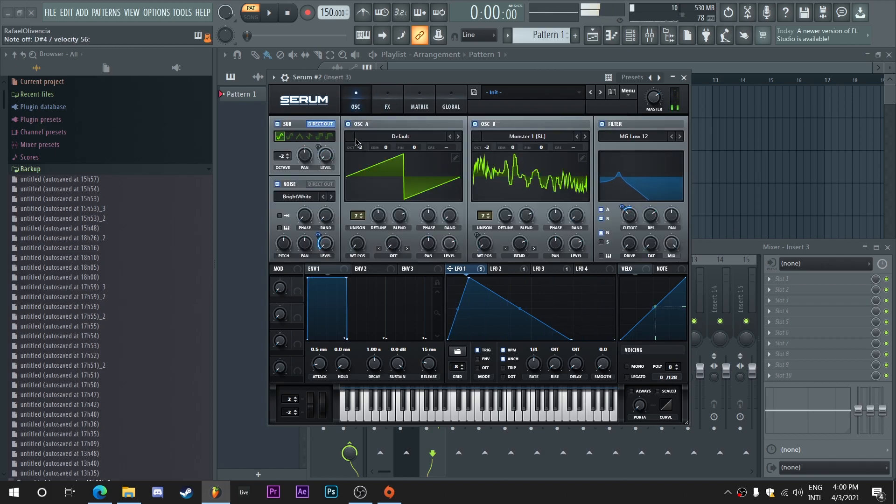
pyautogui.click(285, 77)
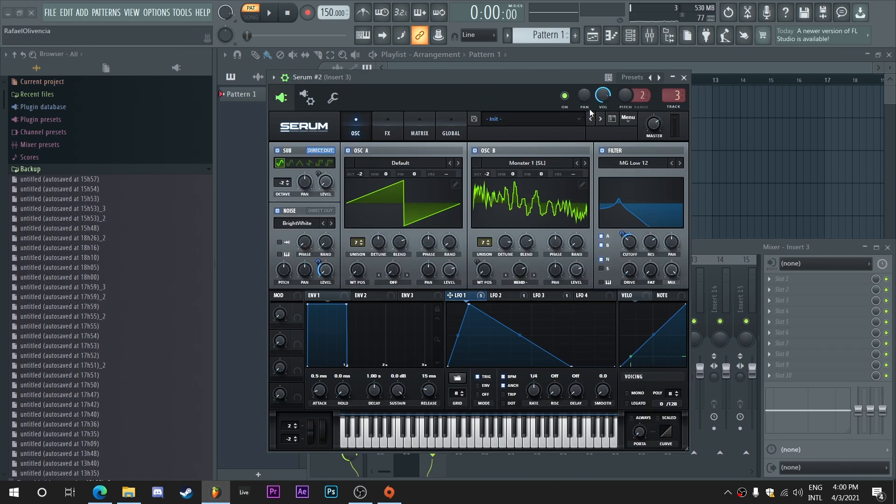
pyautogui.click(684, 77)
# Step: Load OTT into the first effect slot of mixer Insert 3 and close its window
pyautogui.click(791, 278)
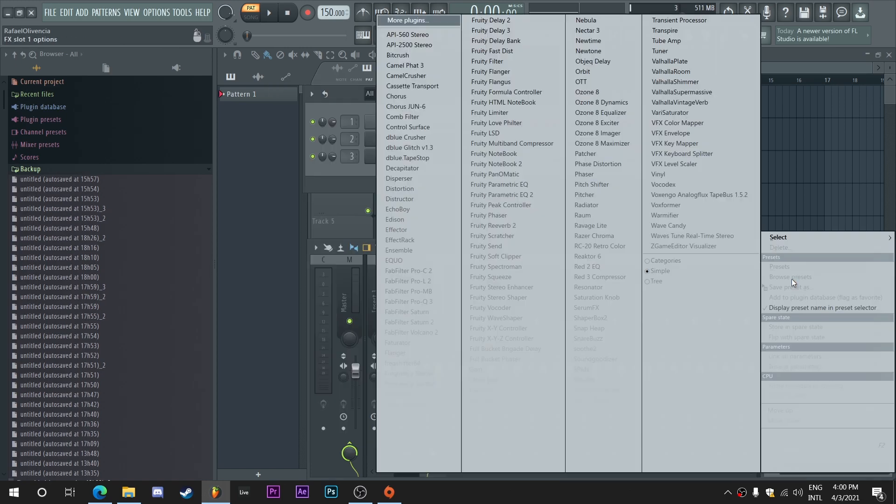
pyautogui.click(605, 80)
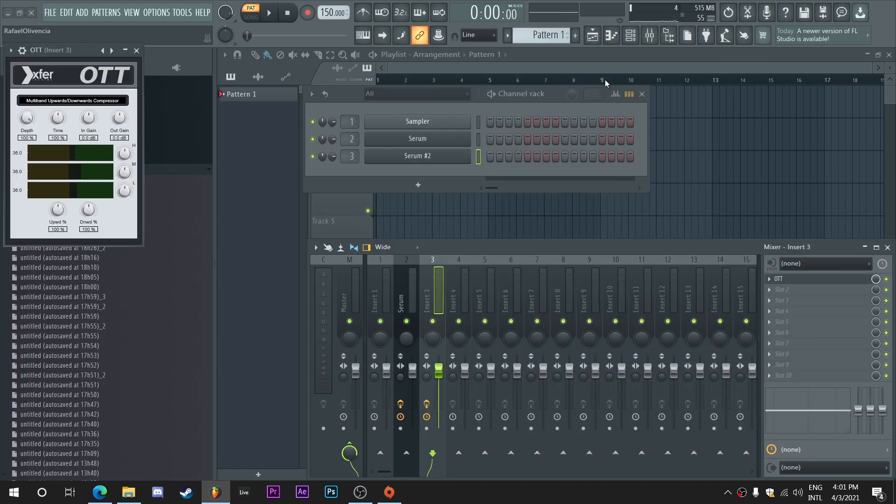
pyautogui.moveTo(75, 51); pyautogui.dragTo(343, 102)
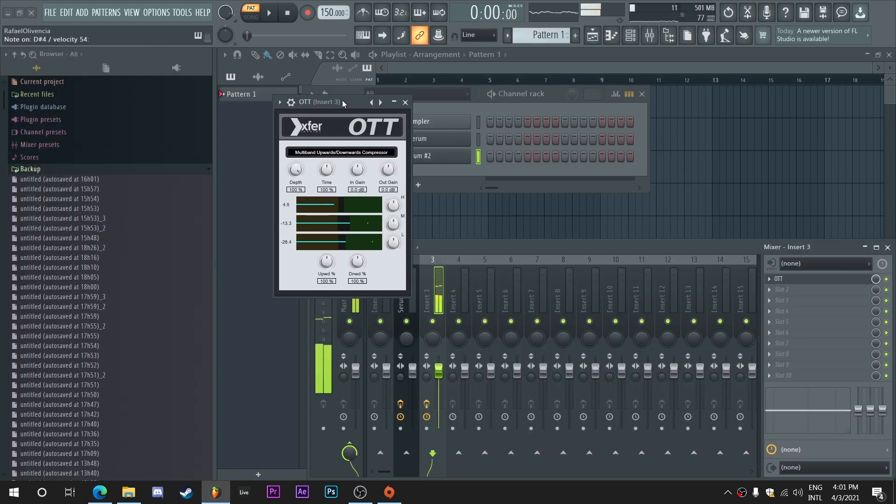
pyautogui.click(405, 102)
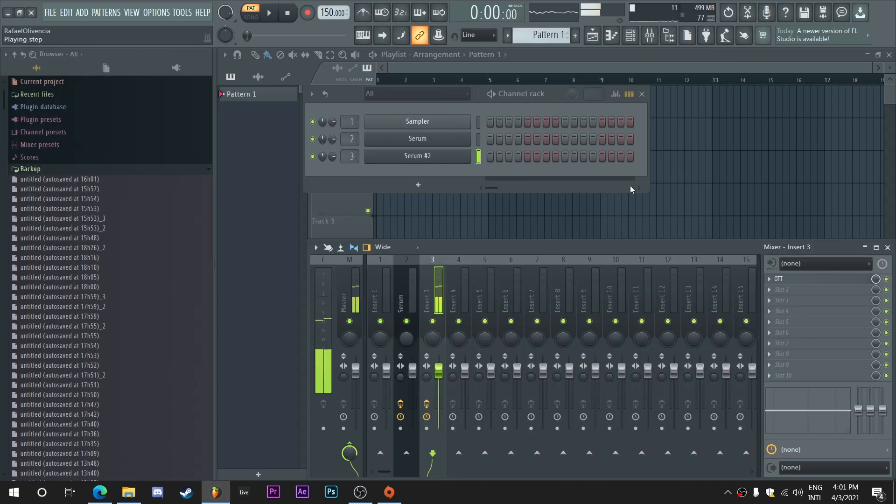
# Step: Load FabFilter Pro-Q 3 into slot 2 and add an 18 dB/oct low cut slightly above 100 Hz on the side signal only
pyautogui.click(782, 294)
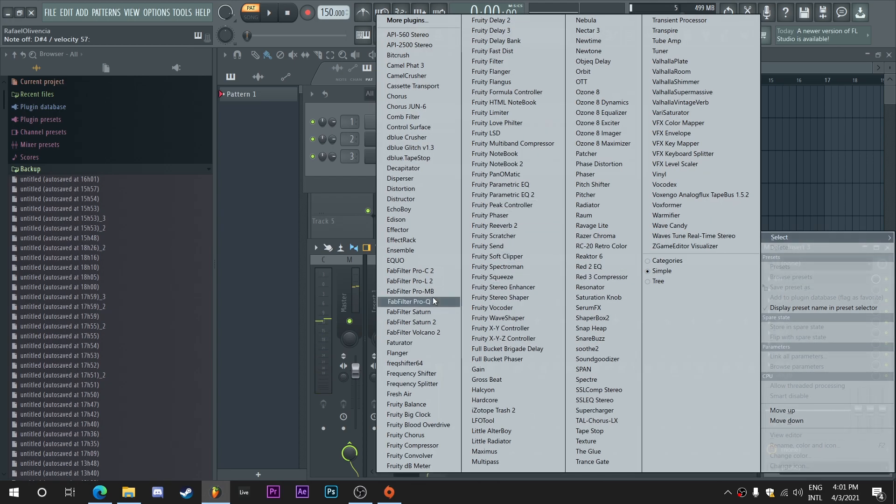
pyautogui.click(433, 302)
pyautogui.moveTo(28, 167); pyautogui.dragTo(174, 166)
pyautogui.click(261, 277)
pyautogui.click(259, 266)
pyautogui.scroll(-1, 176, 170)
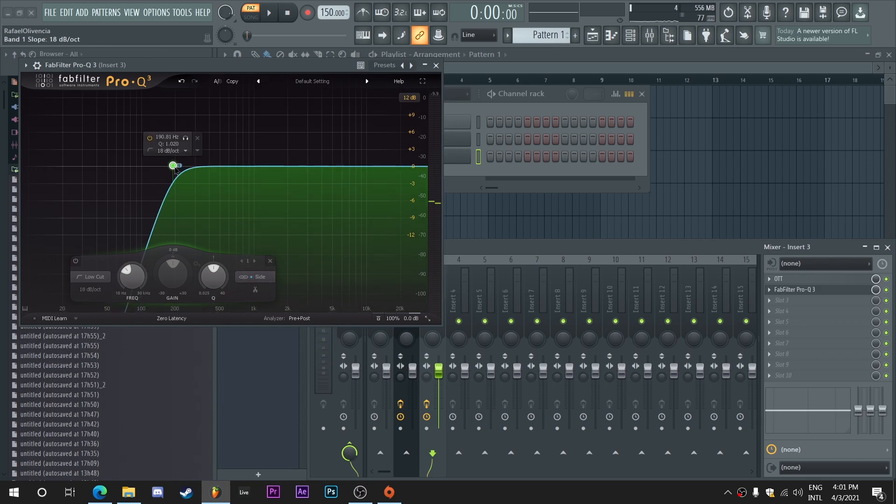
pyautogui.moveTo(176, 169); pyautogui.dragTo(150, 169)
# Step: Add a bell cut at about 3.8 kHz with a gain of about -4.8 dB and a Q of 0.888, applied in stereo
pyautogui.moveTo(299, 169); pyautogui.dragTo(317, 180)
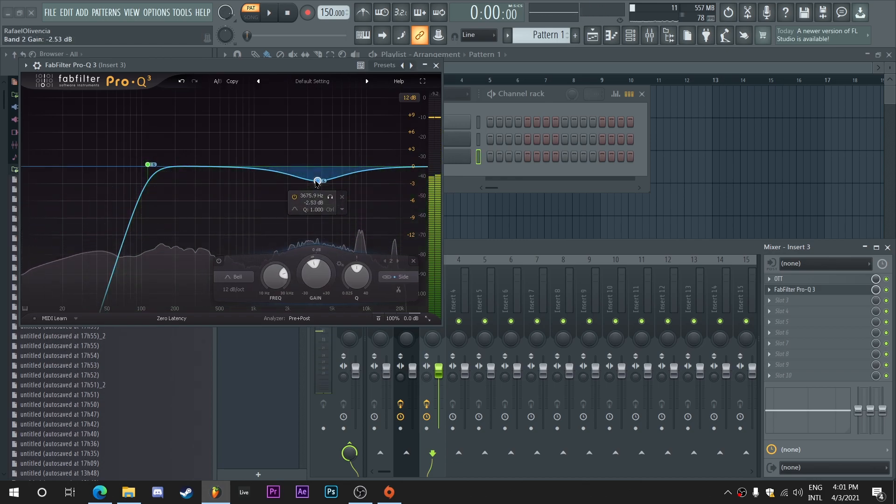
pyautogui.click(404, 277)
pyautogui.click(406, 247)
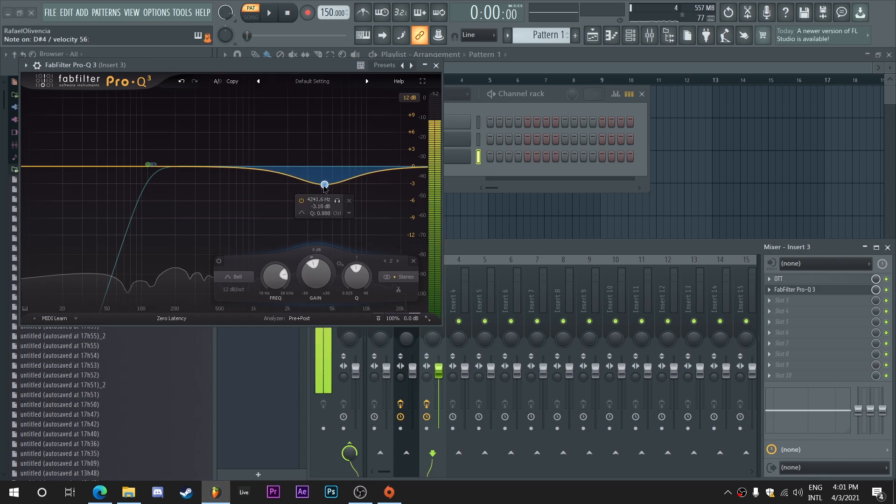
pyautogui.moveTo(324, 185); pyautogui.dragTo(319, 193)
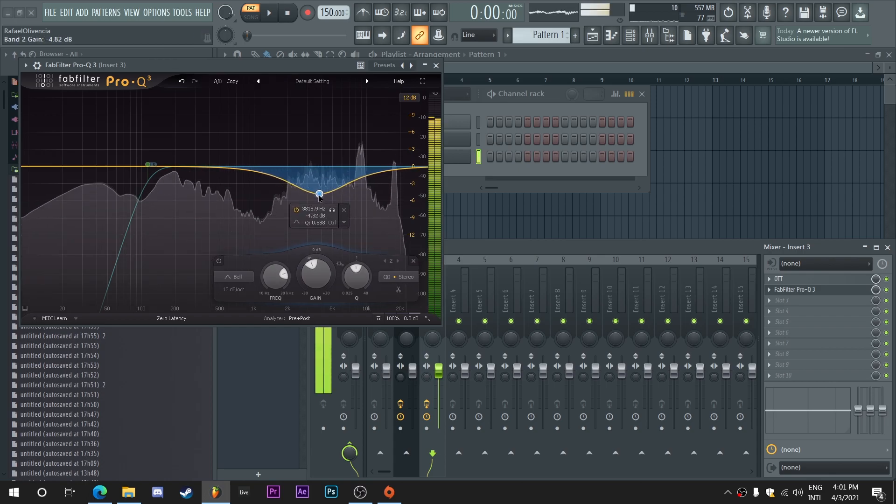
# Step: Add a stereo bell cut of about -3.8 dB slightly above 200 Hz, widen its Q and close the equalizer
pyautogui.moveTo(186, 166); pyautogui.dragTo(188, 188)
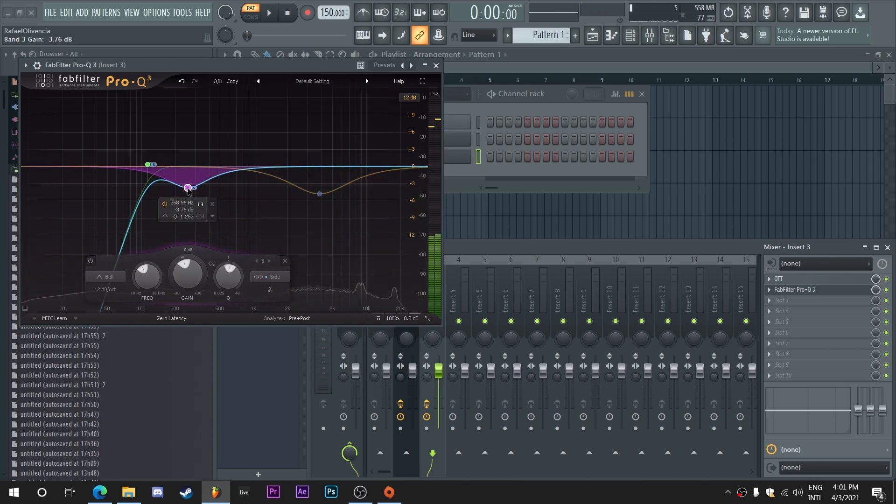
pyautogui.click(270, 276)
pyautogui.click(270, 247)
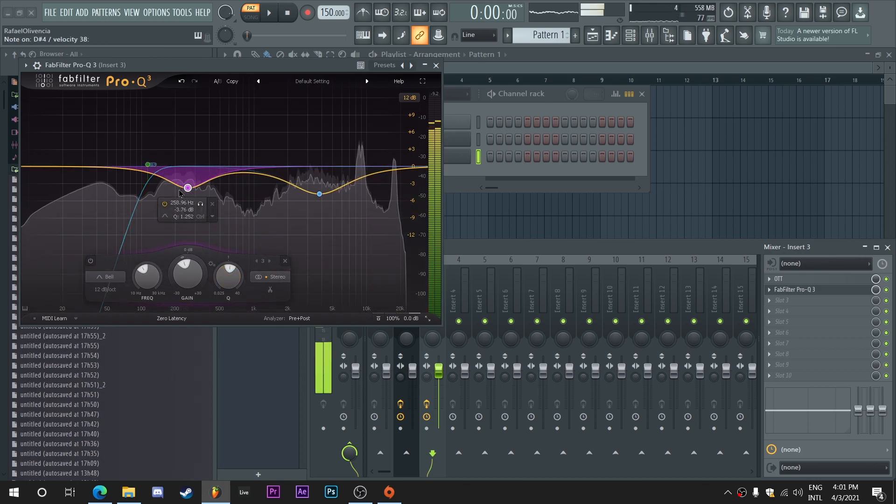
pyautogui.scroll(-2, 187, 188)
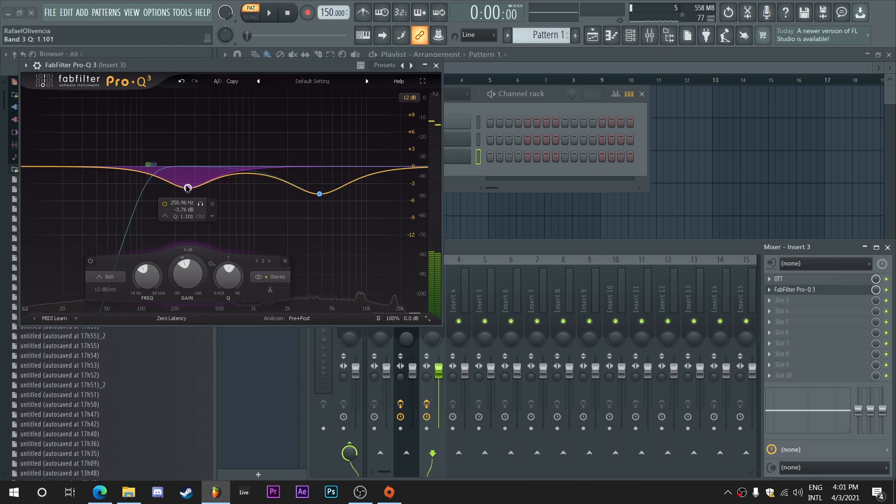
pyautogui.scroll(-1, 187, 188)
pyautogui.moveTo(187, 188)
pyautogui.mouseDown()
pyautogui.moveTo(184, 181)
pyautogui.moveTo(179, 188)
pyautogui.mouseUp()
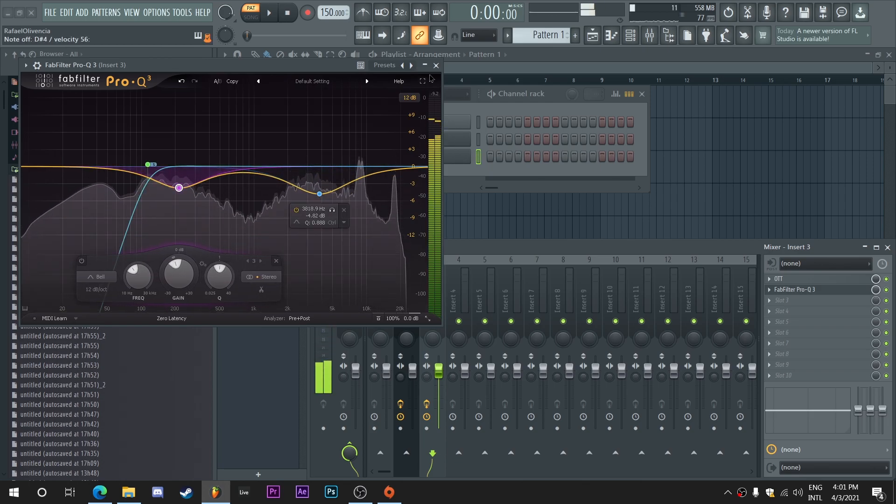
pyautogui.click(435, 65)
# Step: Load FabFilter Saturn 2 into slot 3 with output at 0 dB, Warm Tape drive at about 28% and a raised band level
pyautogui.click(777, 300)
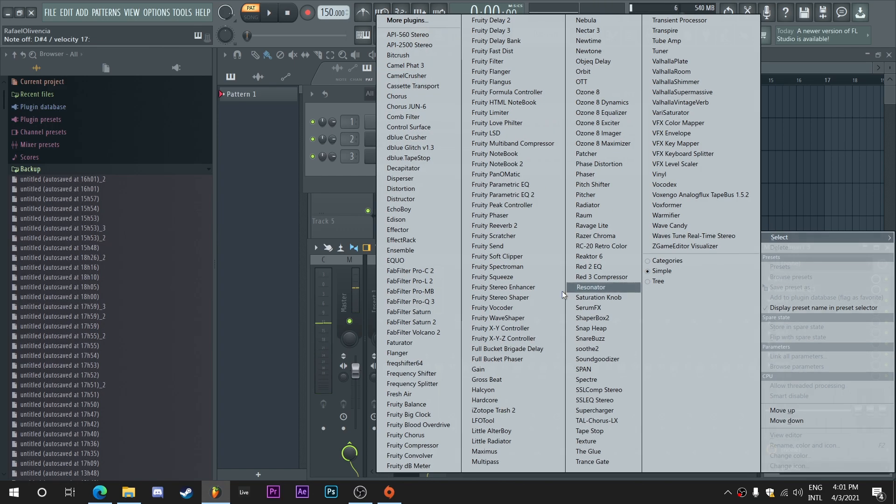
pyautogui.click(409, 322)
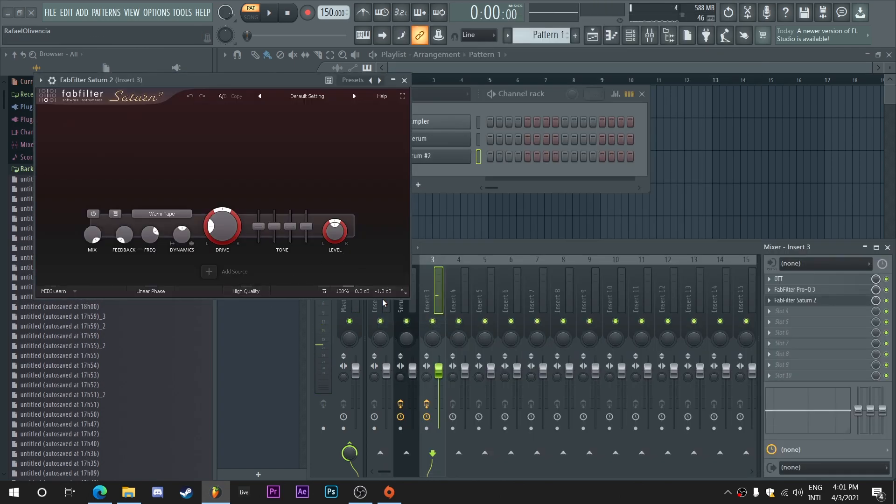
pyautogui.moveTo(384, 291)
pyautogui.press('Return')
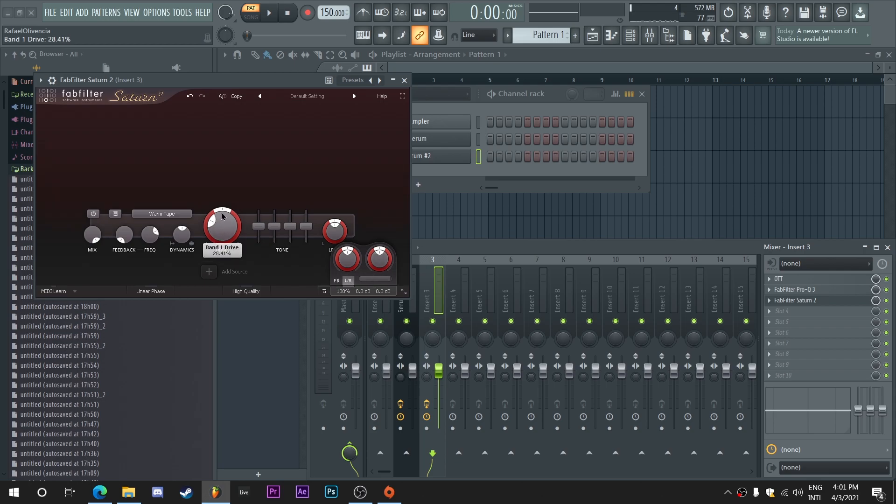
pyautogui.moveTo(343, 226); pyautogui.dragTo(346, 198)
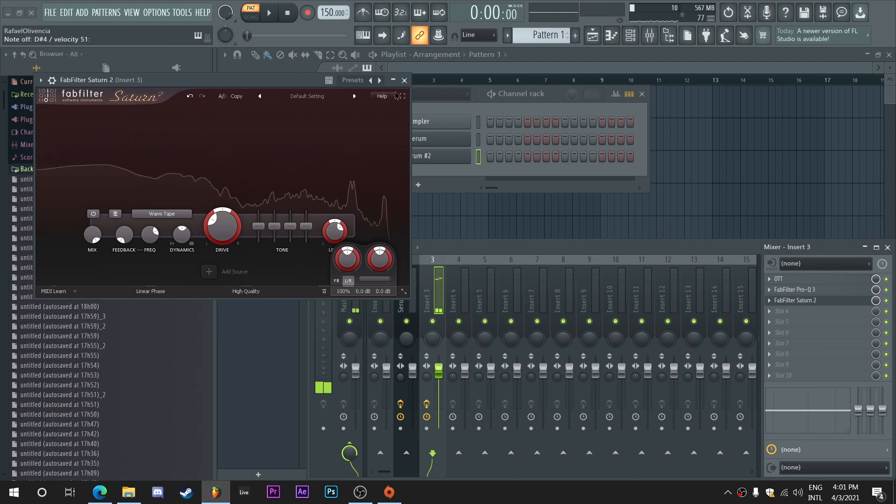
pyautogui.press('Escape')
# Step: Load Fruity WaveShaper into slot 4, bow its curve upward, lower the end point slightly and close its window
pyautogui.click(793, 311)
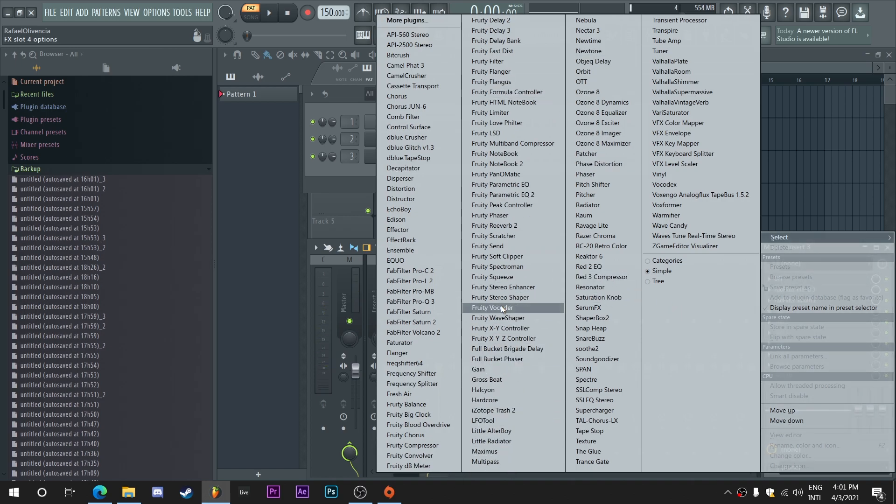
pyautogui.click(540, 319)
pyautogui.moveTo(129, 202); pyautogui.dragTo(129, 155)
pyautogui.moveTo(204, 109); pyautogui.dragTo(204, 132)
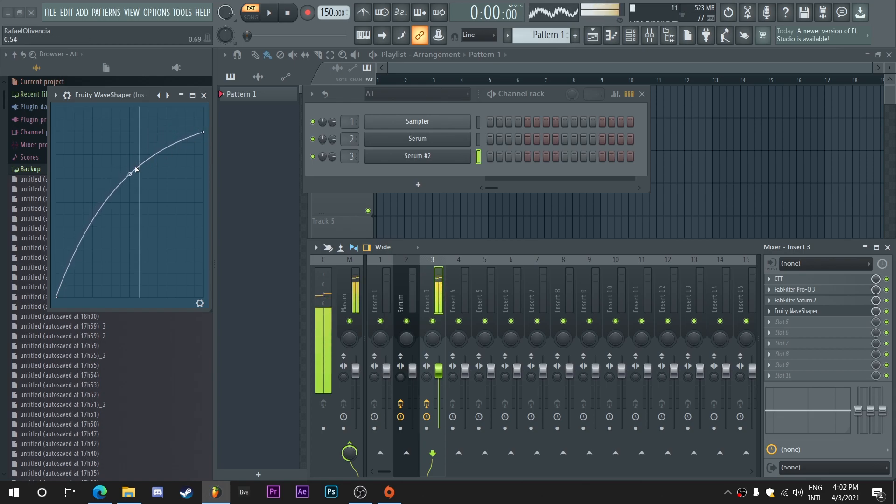
pyautogui.moveTo(130, 174); pyautogui.dragTo(129, 167)
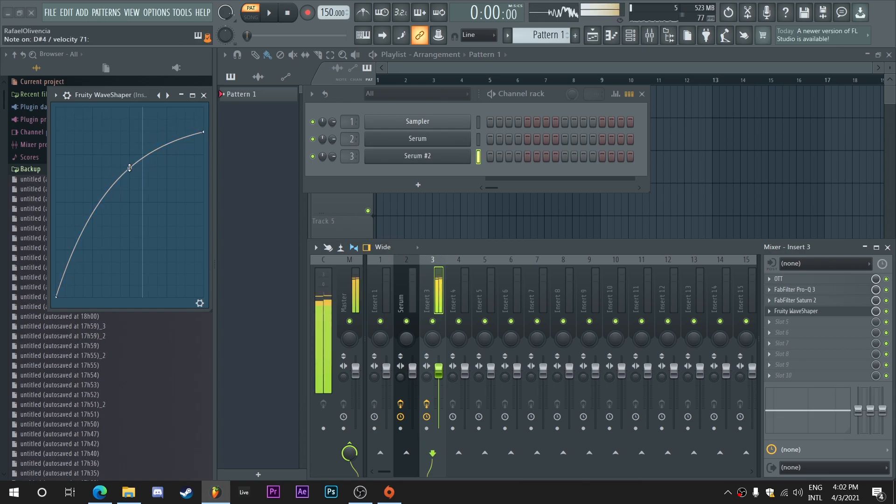
pyautogui.click(204, 94)
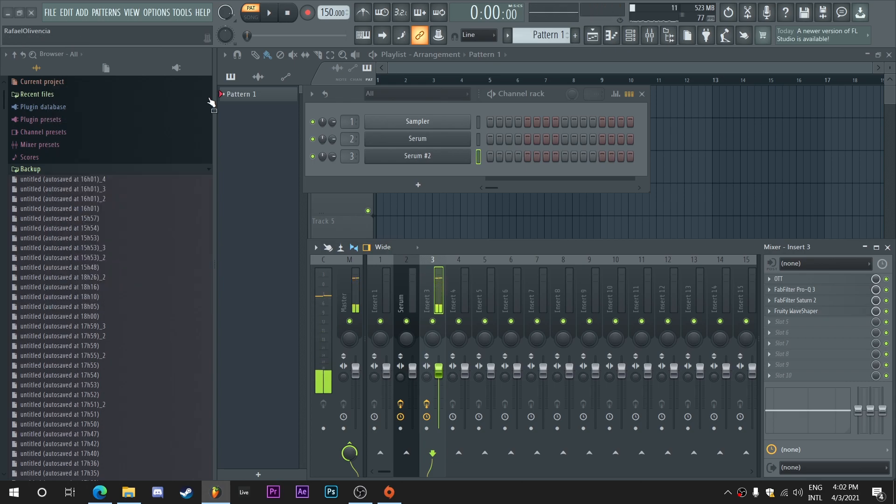
# Step: Reopen Serum #2 and fine-tune the main filter's modulated cutoff and LFO 1's amount on the distortion mix
pyautogui.click(417, 156)
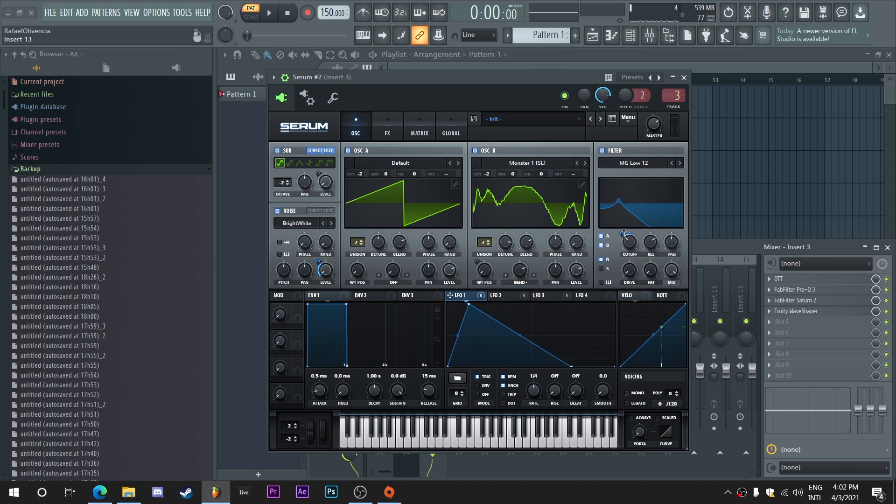
pyautogui.moveTo(632, 248); pyautogui.dragTo(634, 237)
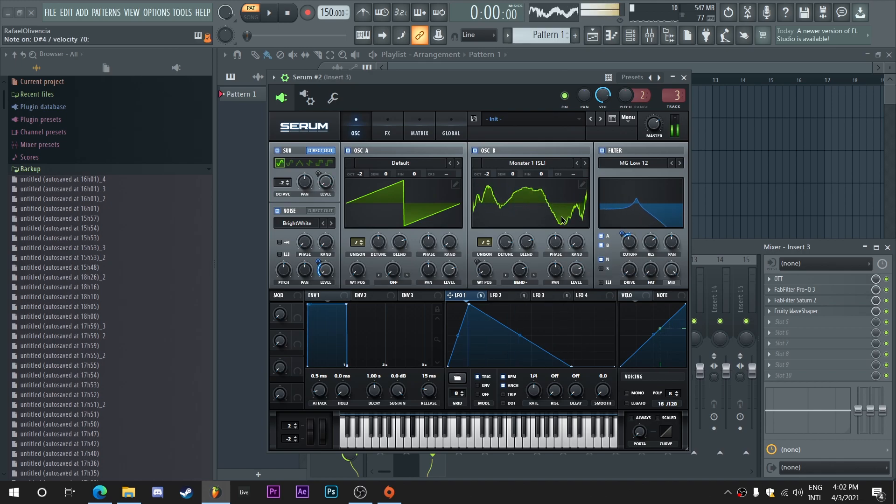
pyautogui.click(387, 129)
pyautogui.moveTo(636, 186); pyautogui.dragTo(638, 187)
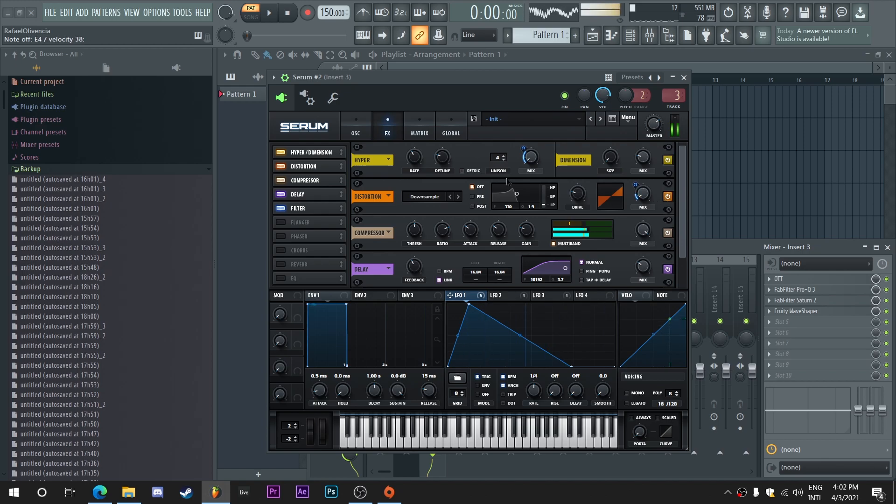
# Step: Check the unison detune amounts of oscillators A and B
pyautogui.click(345, 122)
pyautogui.moveTo(385, 255)
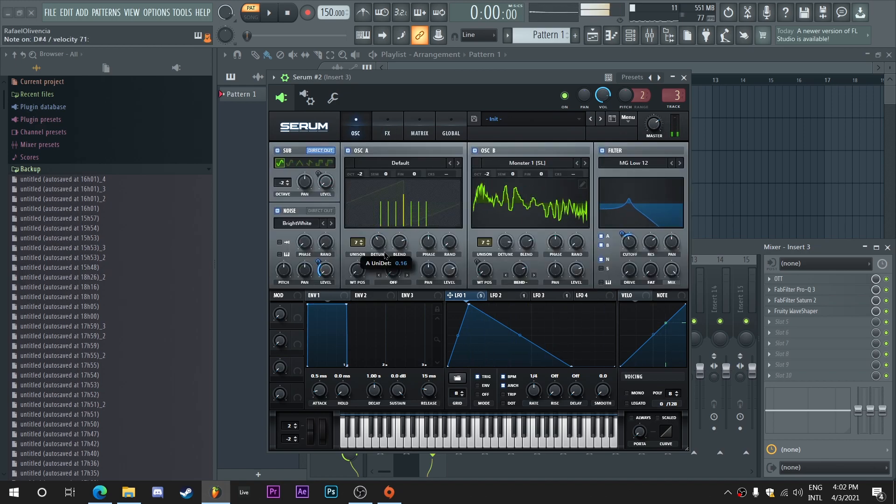
pyautogui.moveTo(510, 256)
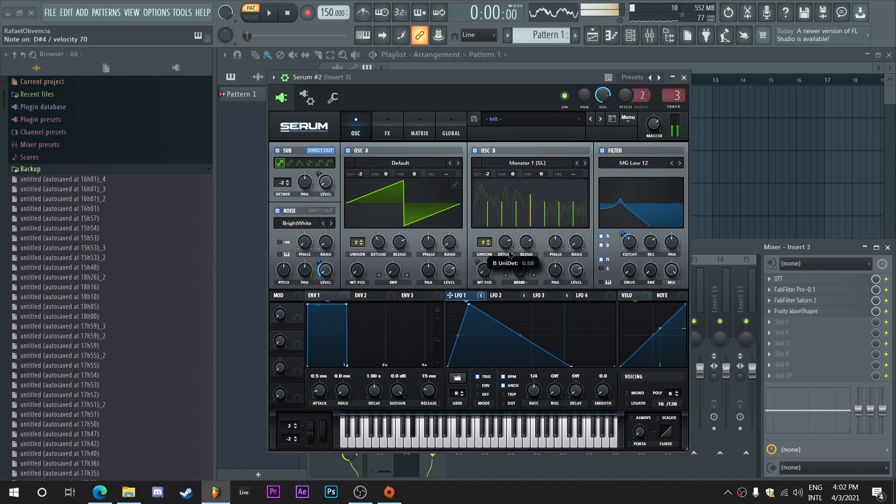
# Step: Reduce LFO 1's modulation amount on the distortion mix and shift the peak of the LFO 1 shape later
pyautogui.click(388, 127)
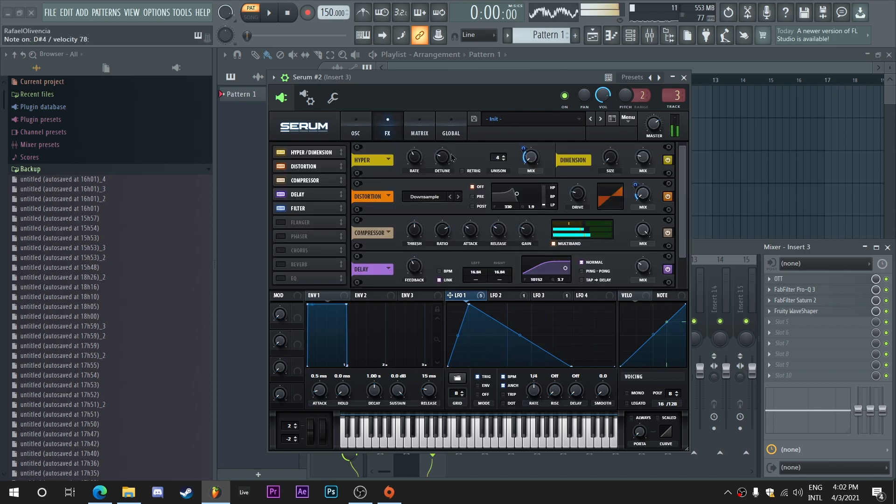
pyautogui.moveTo(582, 188)
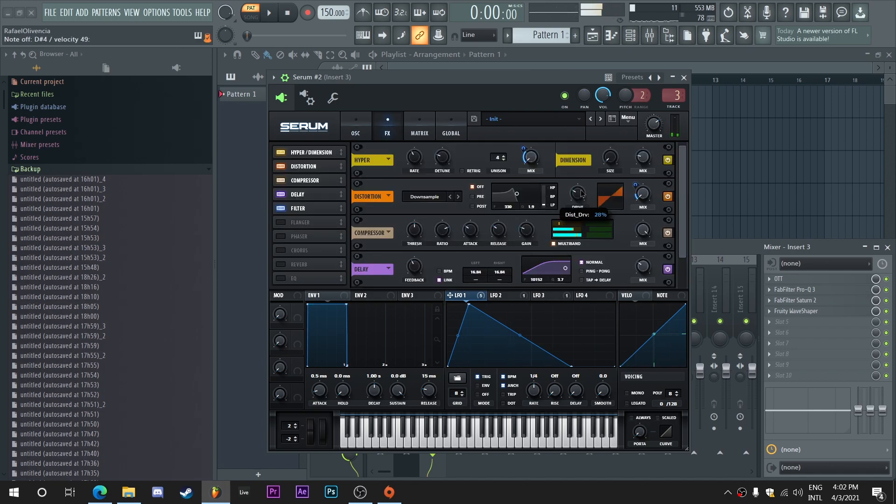
pyautogui.moveTo(637, 188)
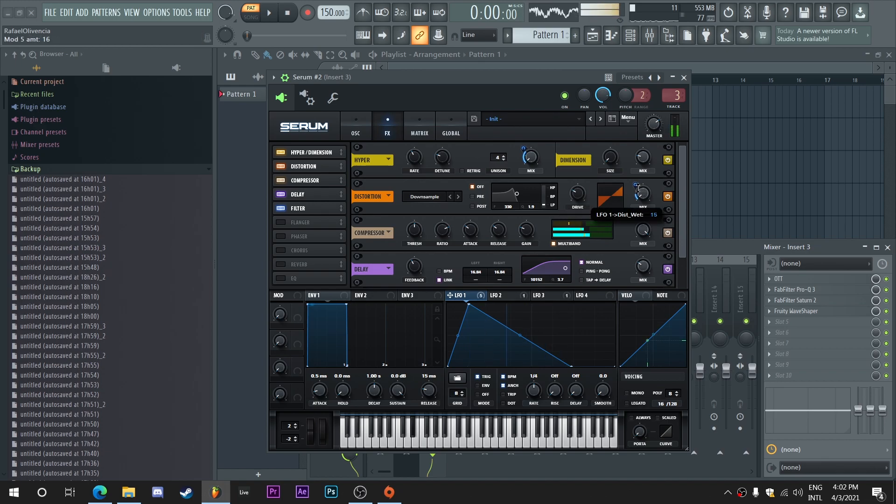
pyautogui.moveTo(639, 191); pyautogui.dragTo(639, 192)
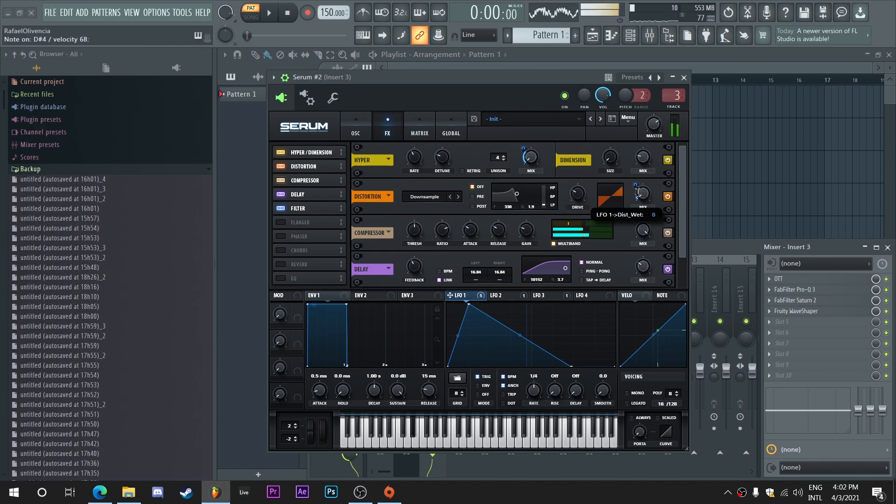
pyautogui.moveTo(469, 304); pyautogui.dragTo(489, 290)
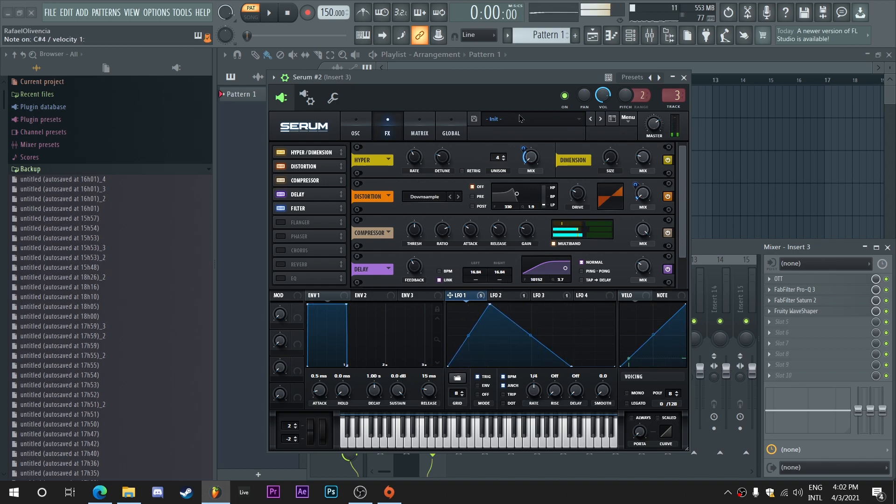
# Step: Close Serum #2, load a second OTT into slot 5 of Insert 3 and lower its depth to 13%
pyautogui.click(683, 78)
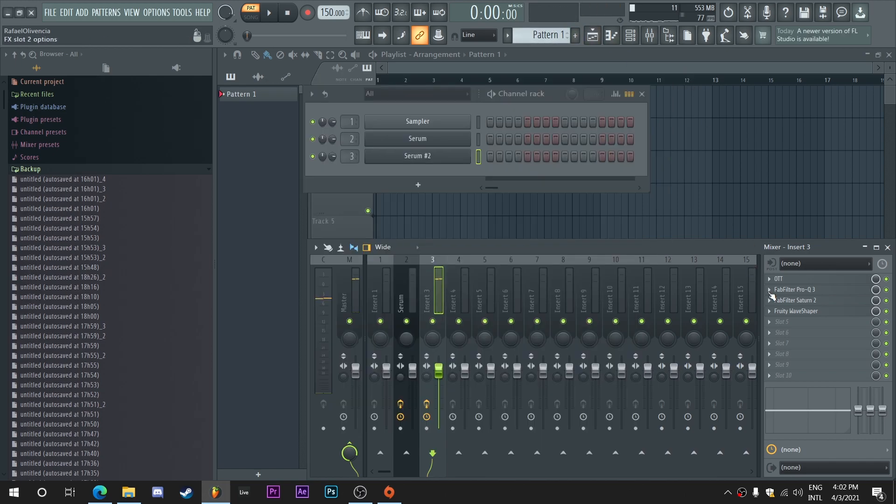
pyautogui.click(779, 321)
pyautogui.click(596, 83)
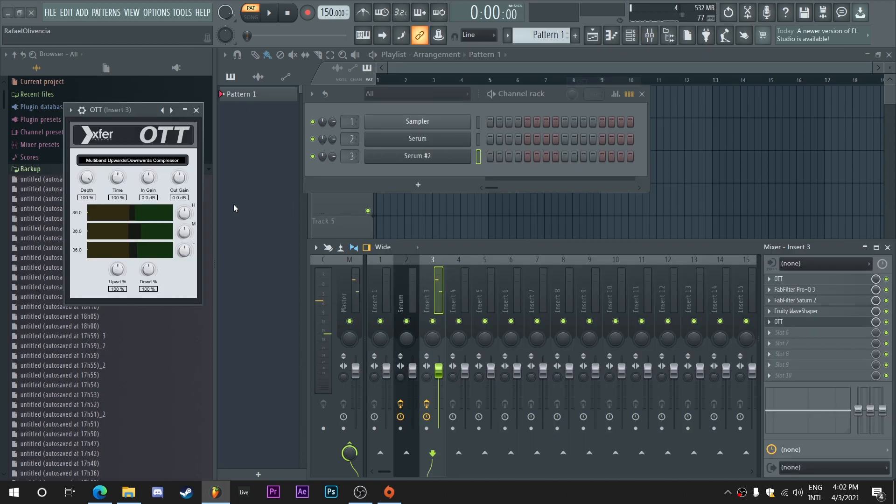
pyautogui.moveTo(140, 110); pyautogui.dragTo(369, 168)
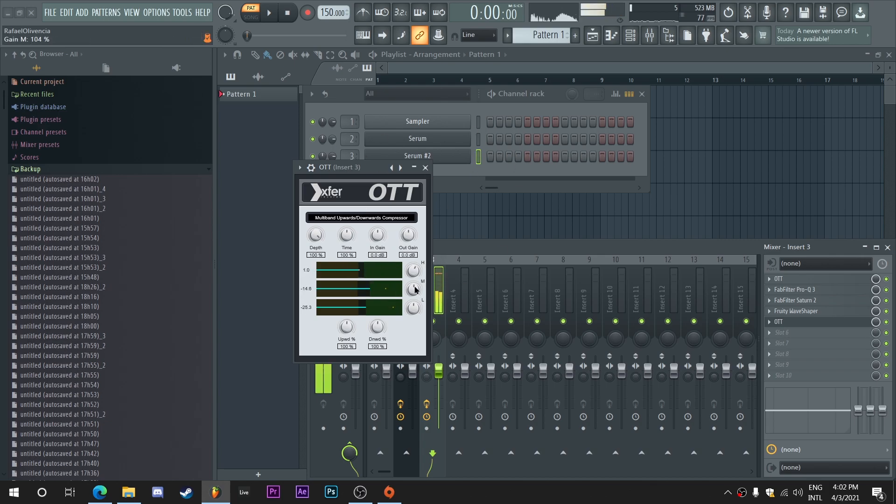
pyautogui.moveTo(316, 254); pyautogui.dragTo(324, 312)
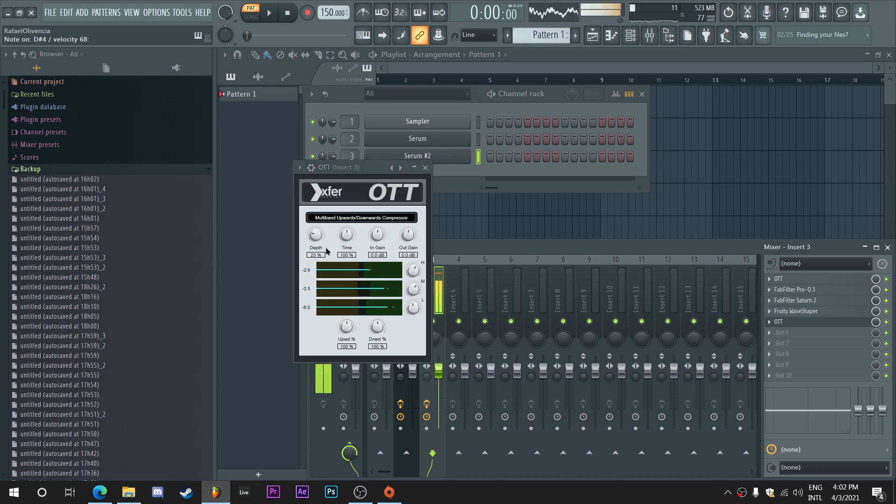
pyautogui.moveTo(314, 239); pyautogui.dragTo(313, 249)
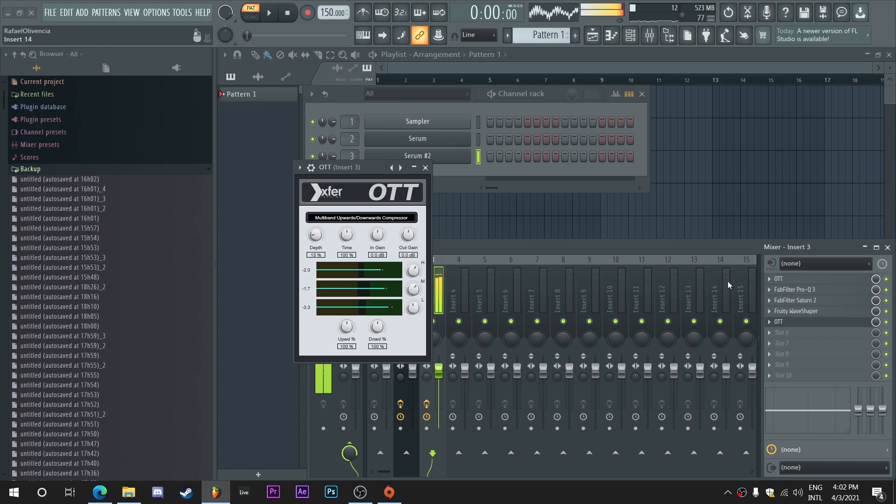
# Step: Move the second OTT ahead of Fruity WaveShaper, reduce its depth to 8% and close its window
pyautogui.moveTo(801, 322); pyautogui.dragTo(799, 315)
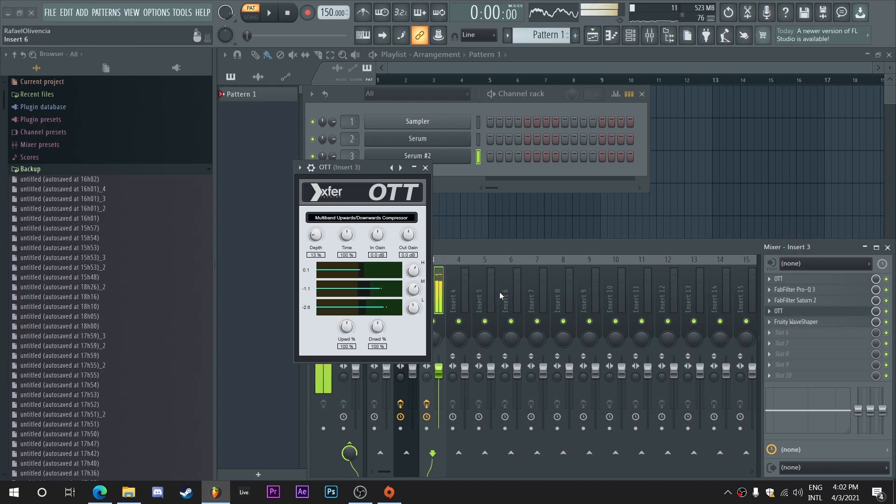
pyautogui.moveTo(316, 239); pyautogui.dragTo(316, 244)
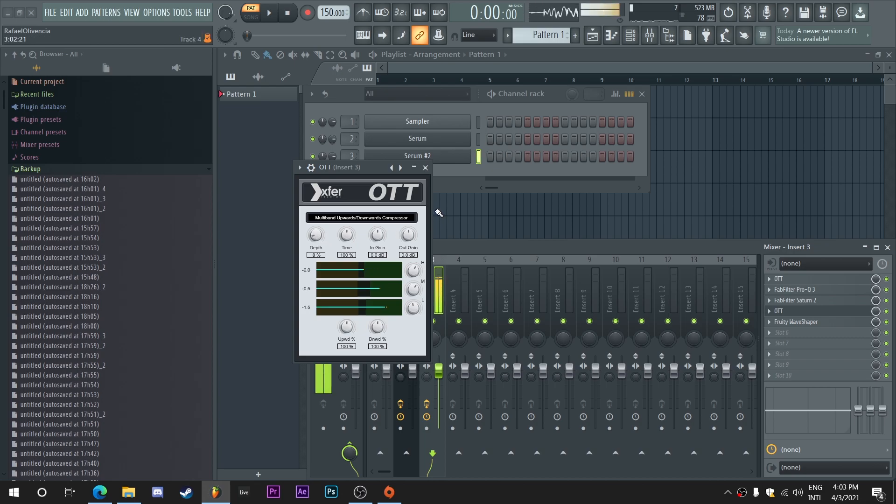
pyautogui.click(425, 168)
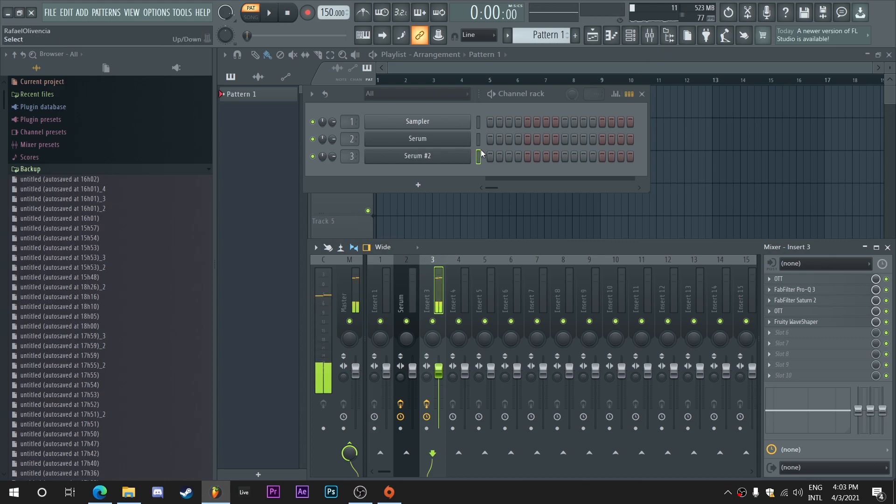
# Step: Reopen Serum #2 and set the Downsample distortion's drive to about 27%
pyautogui.click(417, 156)
pyautogui.click(387, 134)
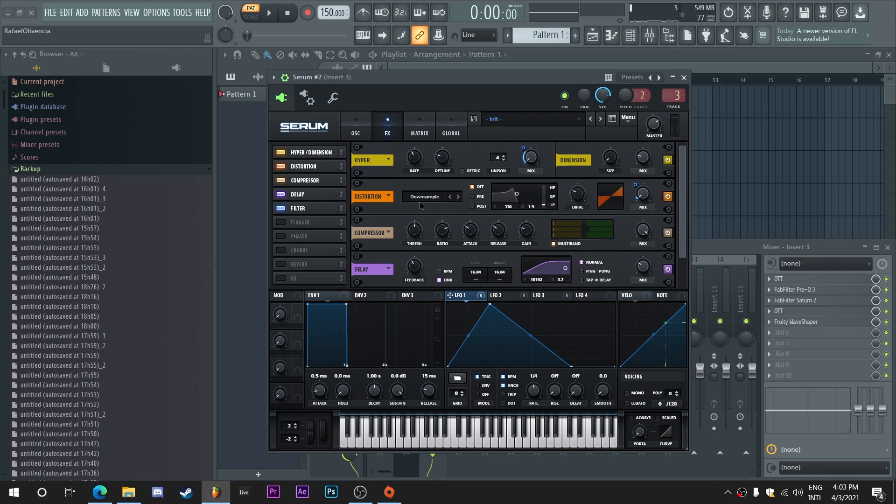
pyautogui.moveTo(583, 196); pyautogui.dragTo(584, 186)
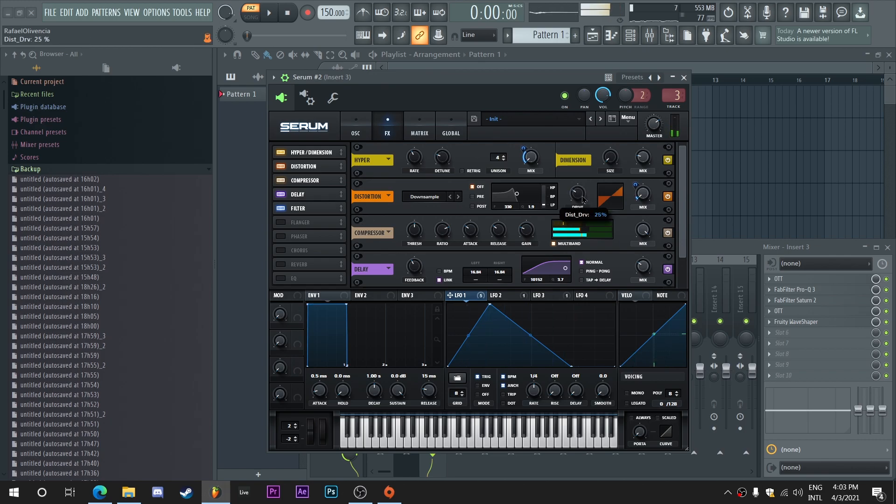
pyautogui.scroll(5, 582, 201)
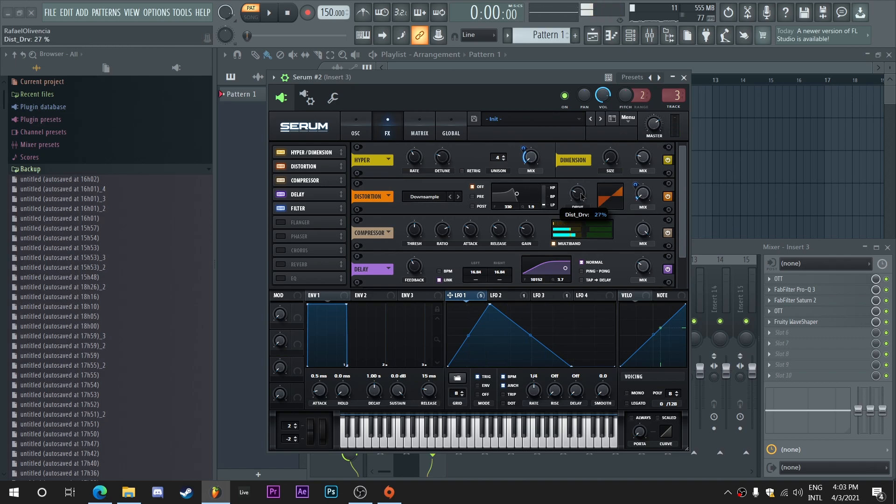
pyautogui.scroll(1, 582, 197)
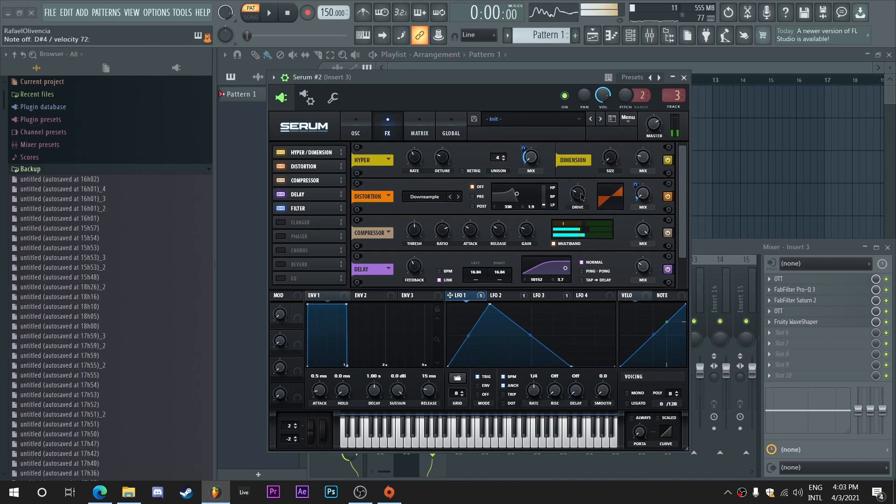
# Step: Fine-tune the unison detune of oscillators A and B and LFO 1's modulation amount on the distortion mix
pyautogui.click(356, 127)
pyautogui.moveTo(380, 247); pyautogui.dragTo(391, 266)
pyautogui.moveTo(507, 245); pyautogui.dragTo(507, 233)
pyautogui.moveTo(378, 241); pyautogui.dragTo(382, 237)
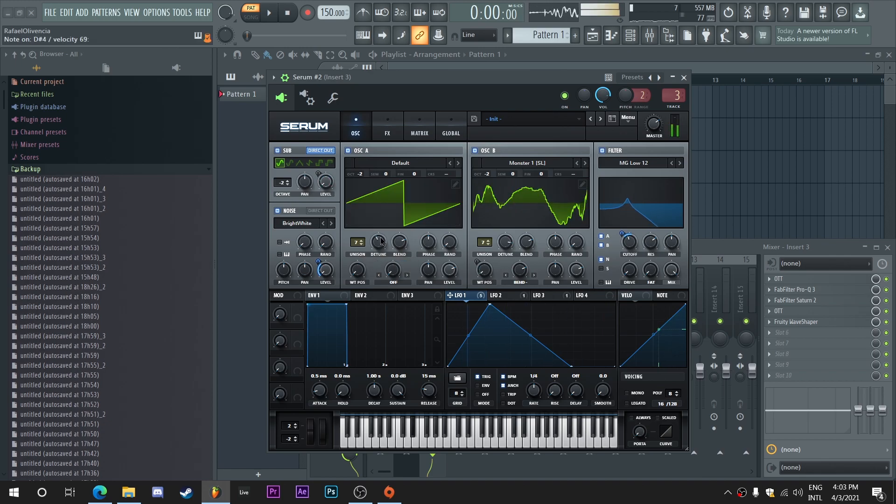
pyautogui.click(387, 128)
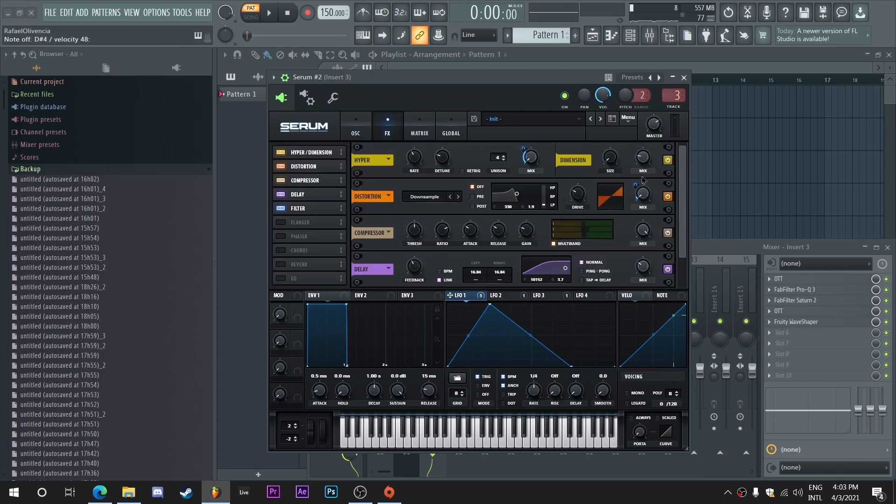
pyautogui.moveTo(636, 191); pyautogui.dragTo(641, 162)
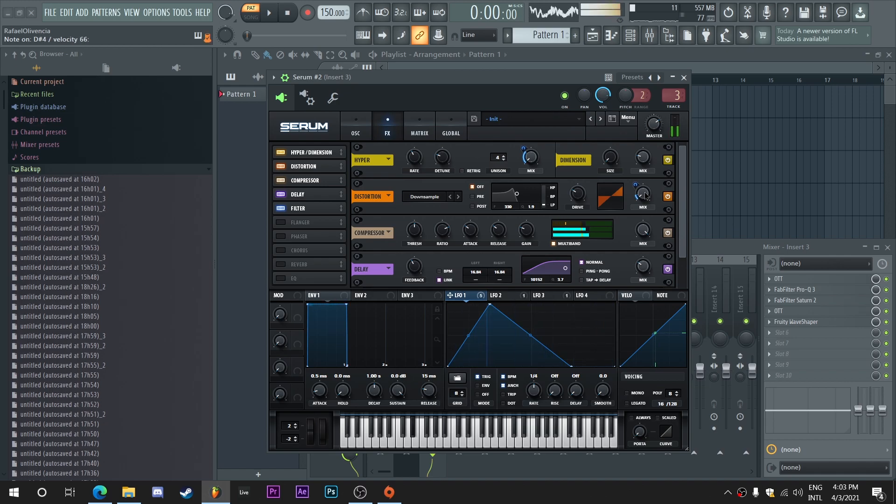
pyautogui.click(356, 129)
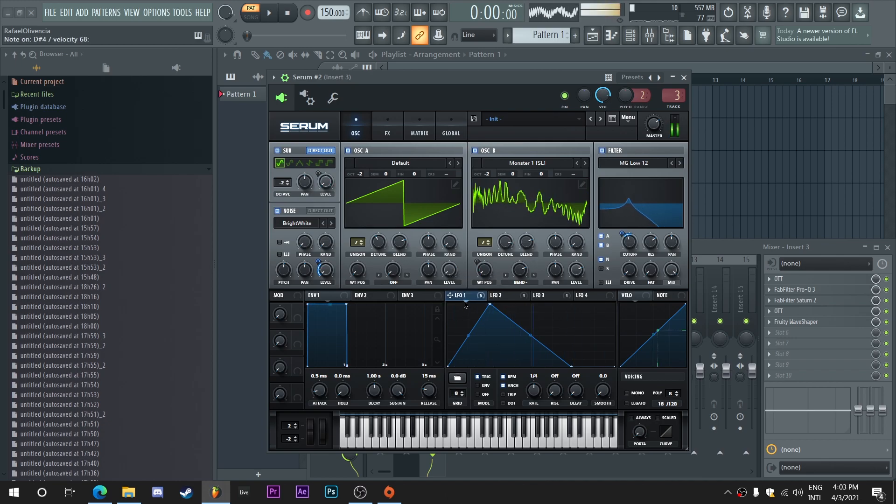
pyautogui.moveTo(469, 301); pyautogui.dragTo(575, 268)
pyautogui.rightClick(572, 269)
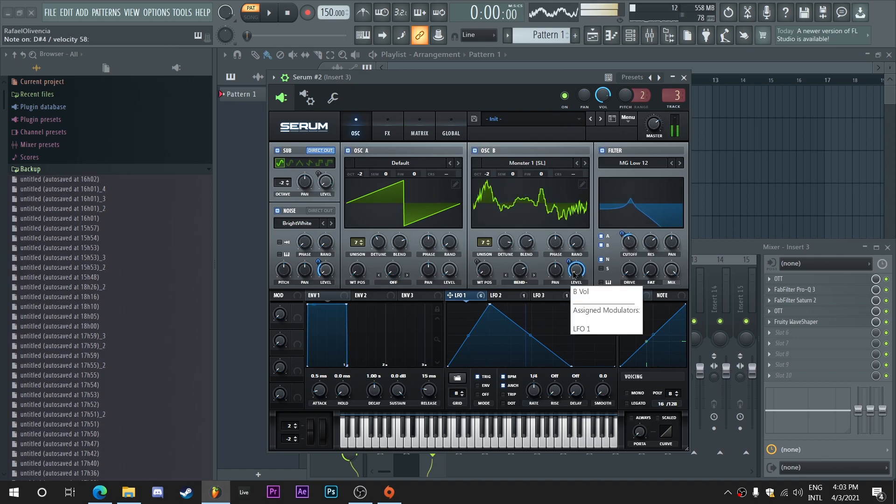
pyautogui.click(602, 309)
# Step: Assign LFO 4 to the levels of oscillators B and A, bow its rising segment upward and close Serum #2
pyautogui.click(578, 293)
pyautogui.moveTo(580, 295); pyautogui.dragTo(577, 269)
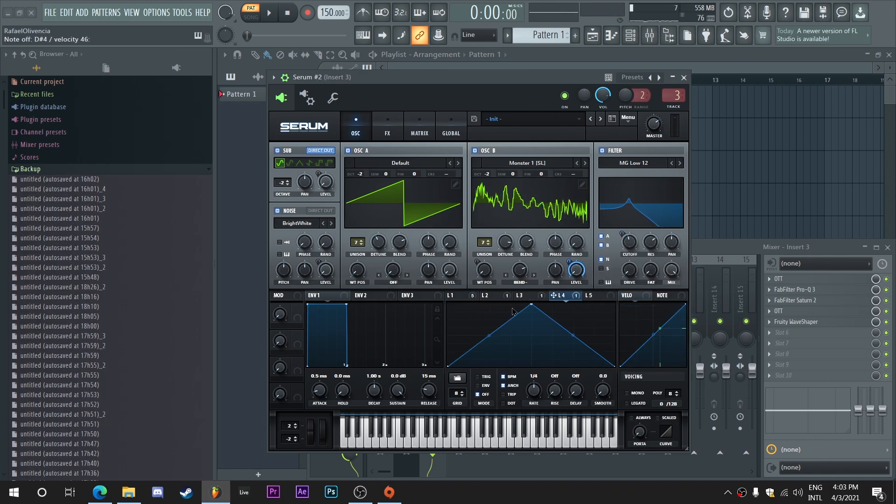
pyautogui.moveTo(489, 336); pyautogui.dragTo(489, 322)
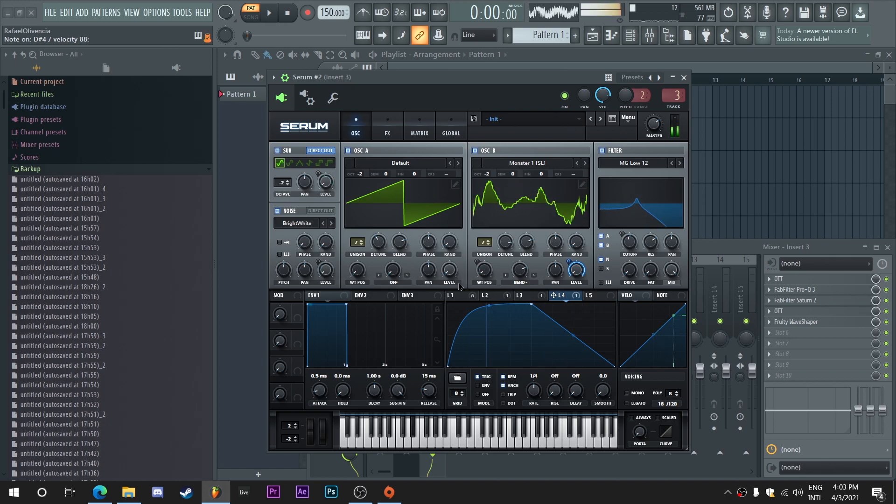
pyautogui.moveTo(560, 301); pyautogui.dragTo(454, 265)
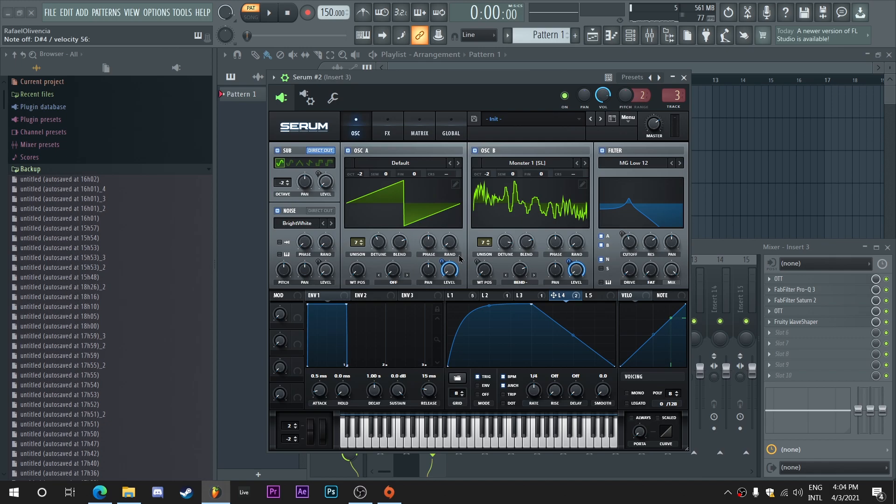
pyautogui.click(684, 77)
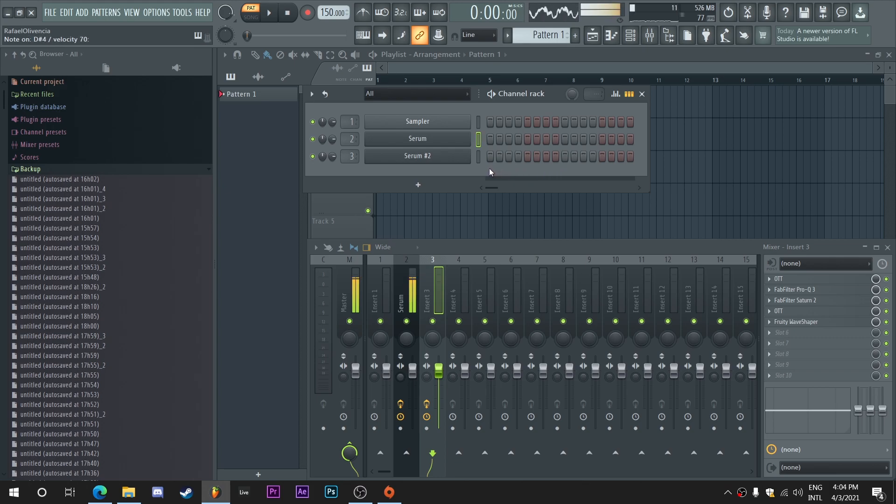
# Step: Open Serum #2 and the original Serum side by side and compare their oscillator and filter settings
pyautogui.click(478, 157)
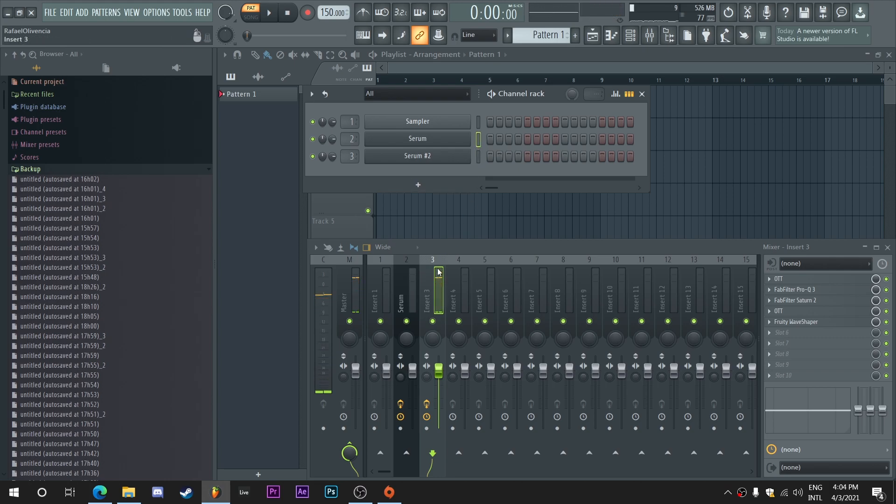
pyautogui.click(477, 140)
pyautogui.click(458, 156)
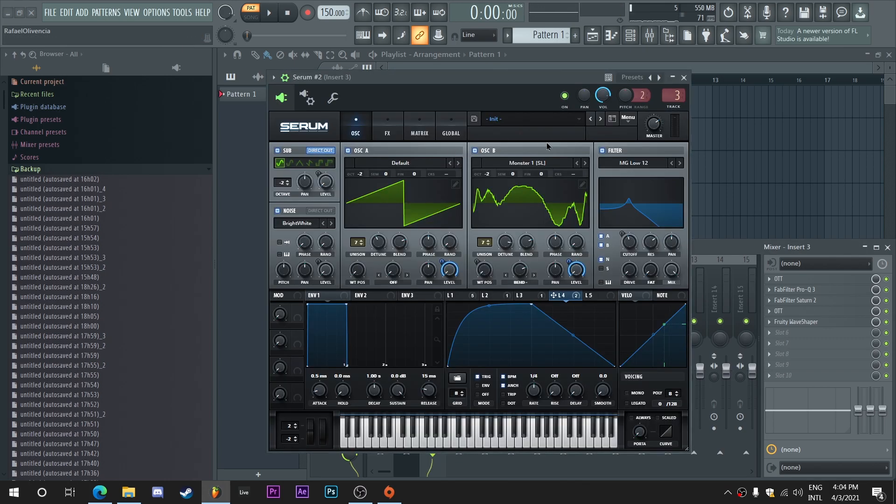
pyautogui.moveTo(485, 81); pyautogui.dragTo(642, 81)
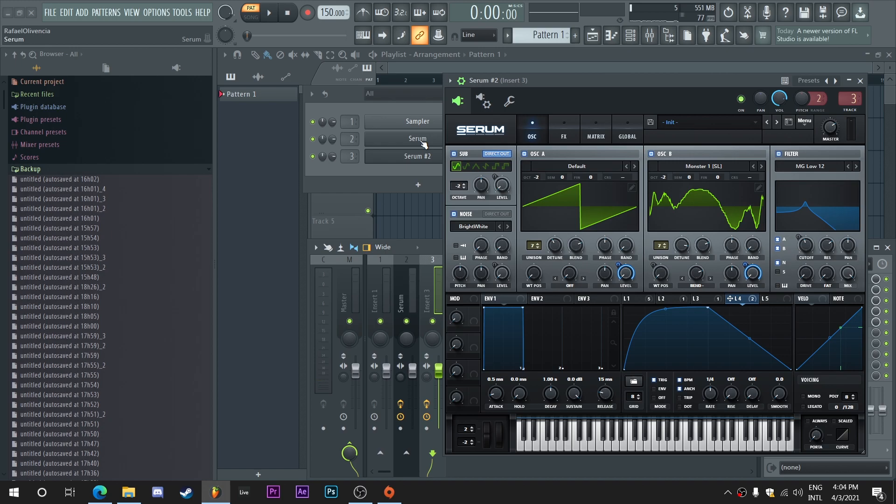
pyautogui.click(422, 140)
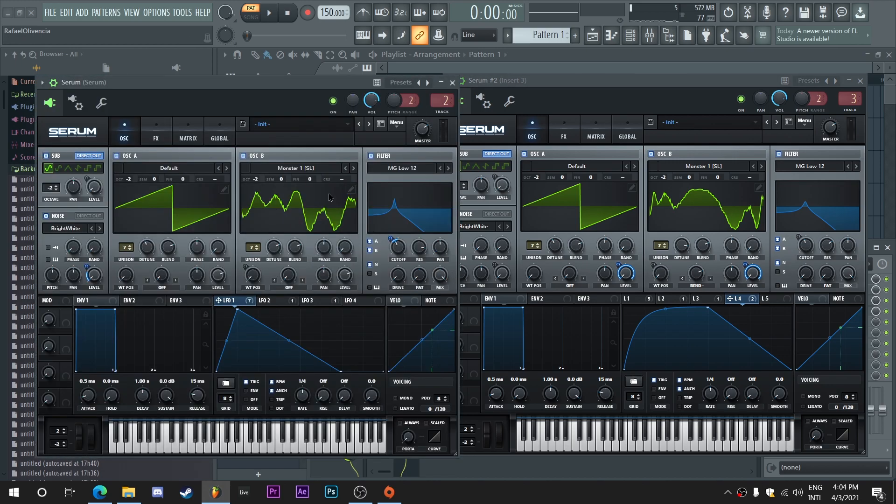
pyautogui.click(835, 249)
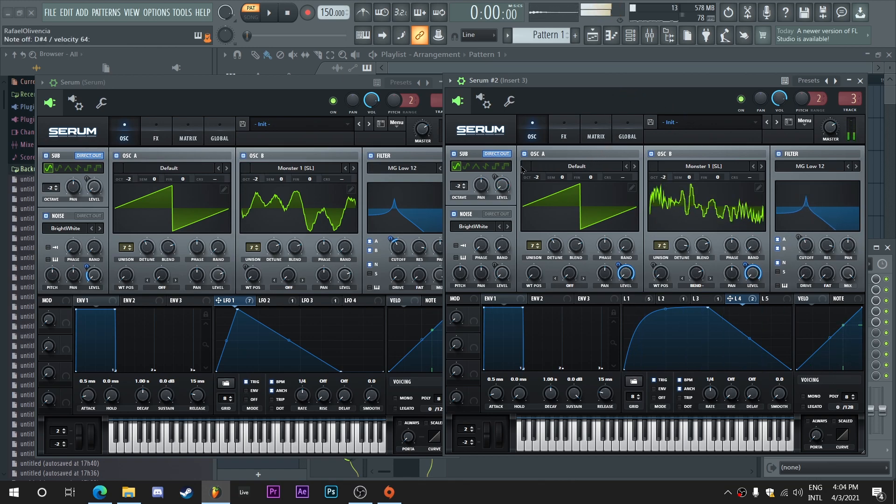
pyautogui.moveTo(697, 274); pyautogui.dragTo(685, 376)
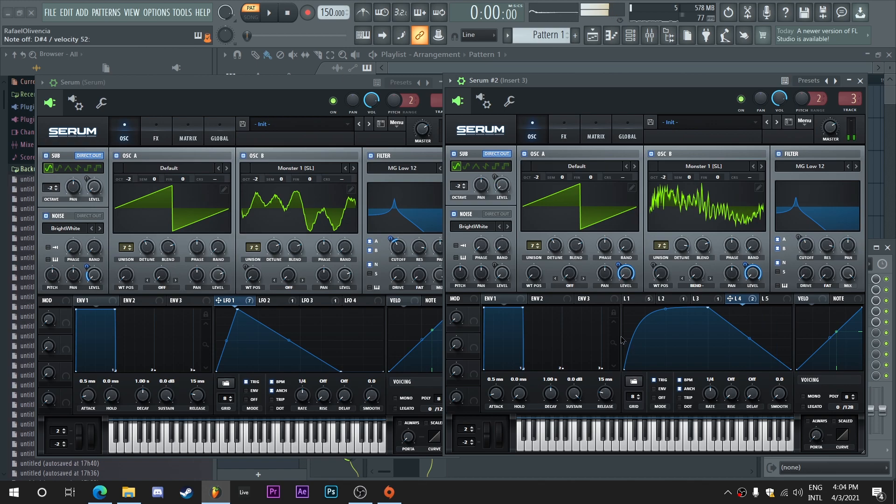
# Step: Compare both instances' effects, move Serum #2's compressor after its filter to match the original order, and close both windows
pyautogui.click(167, 144)
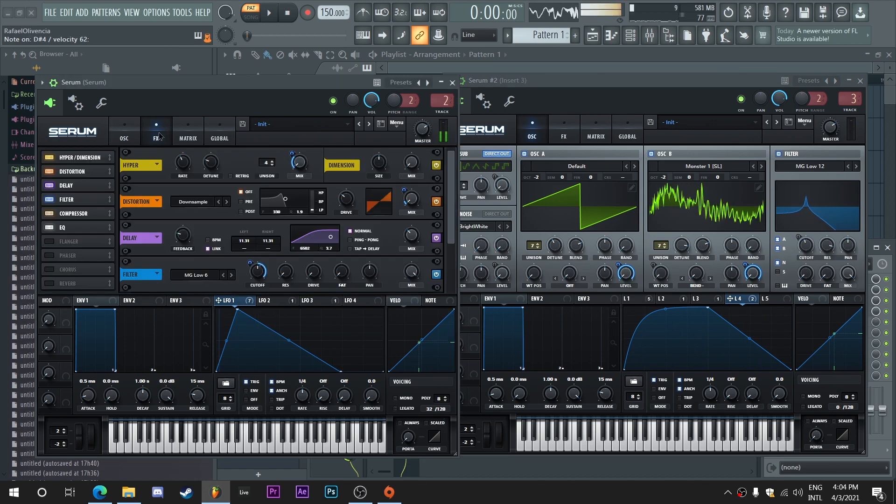
pyautogui.click(584, 135)
pyautogui.click(576, 135)
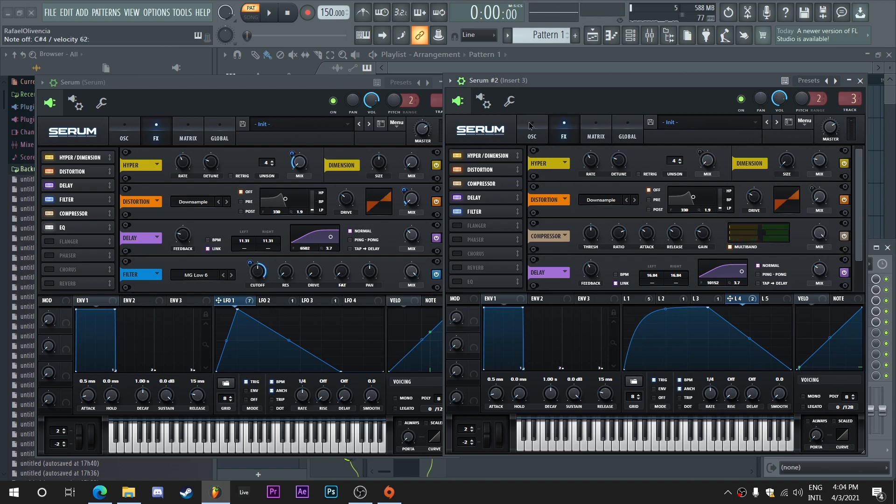
pyautogui.scroll(-2, 839, 208)
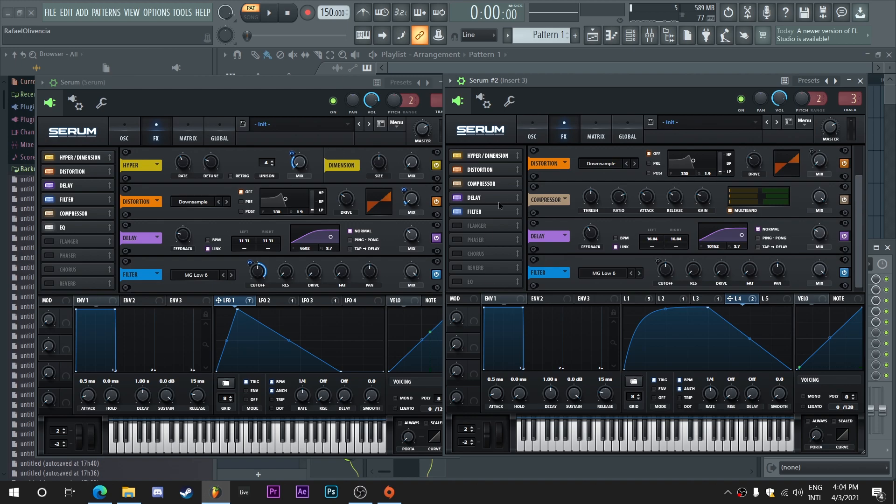
pyautogui.moveTo(480, 183); pyautogui.dragTo(485, 217)
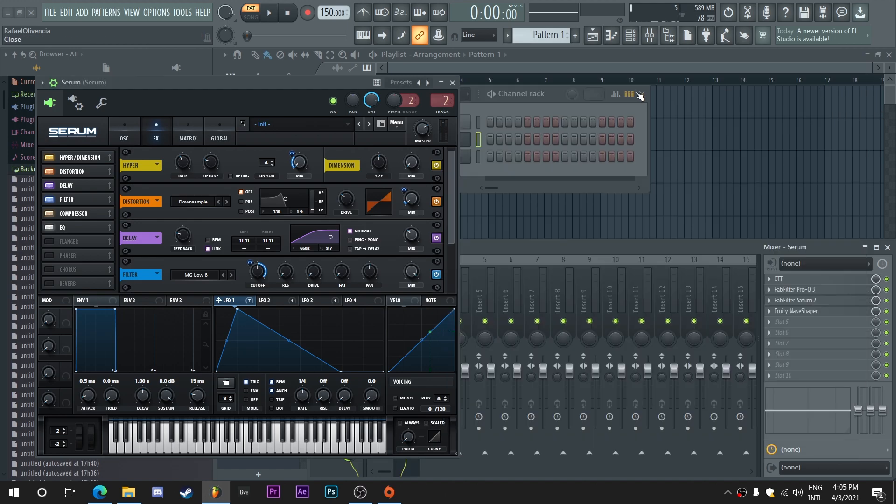
pyautogui.click(860, 80)
pyautogui.click(452, 84)
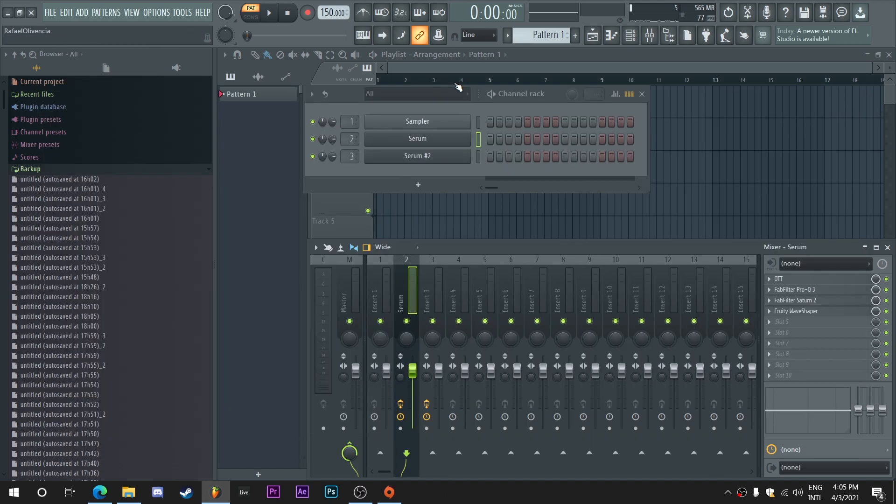